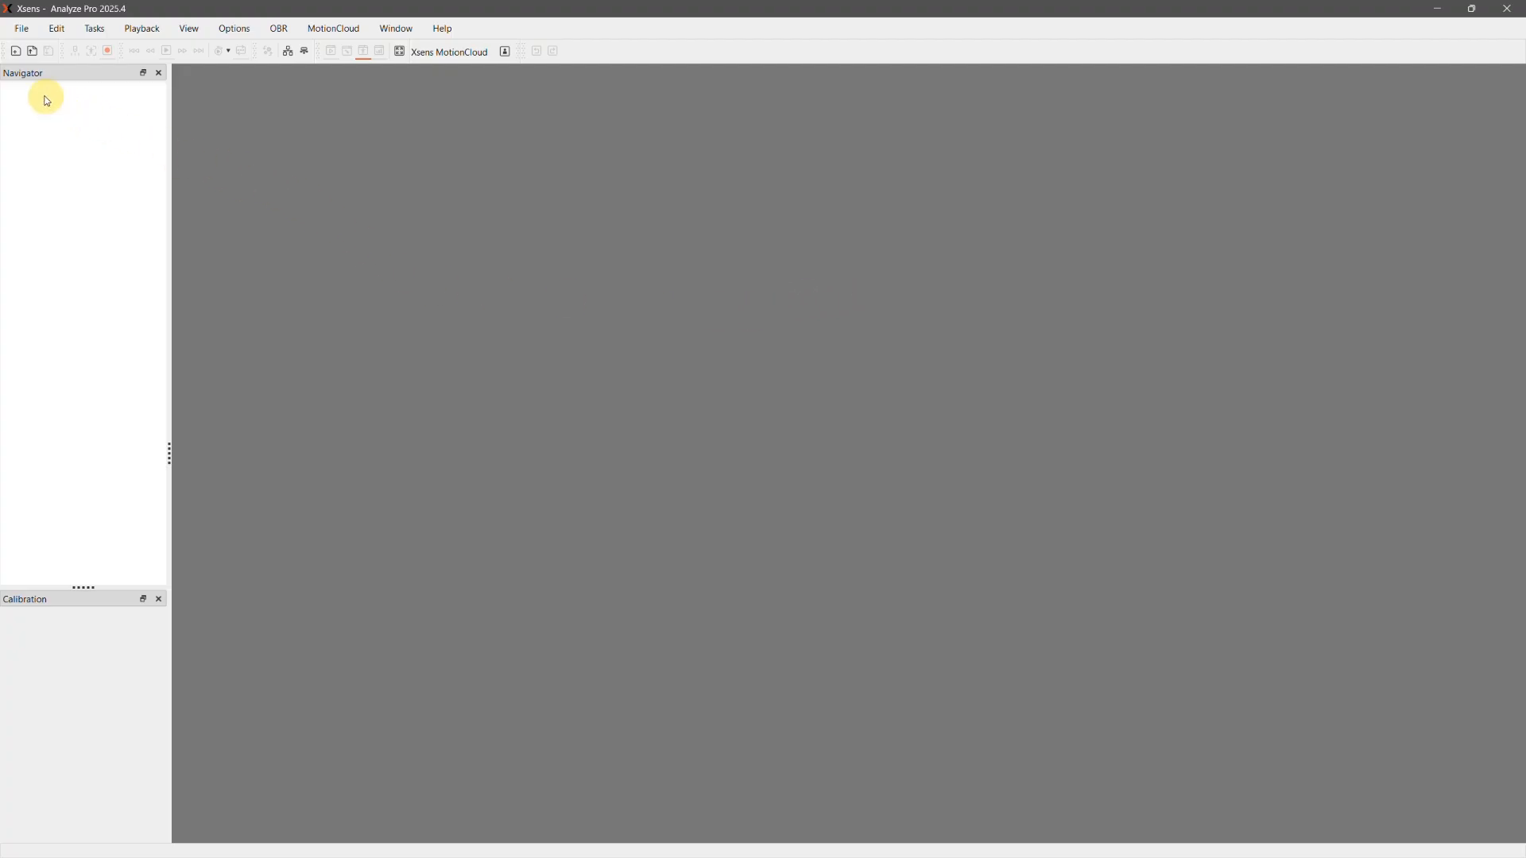
# Start a new motion capture session and load the previously used body dimensions for the subject
pyautogui.click(15, 50)
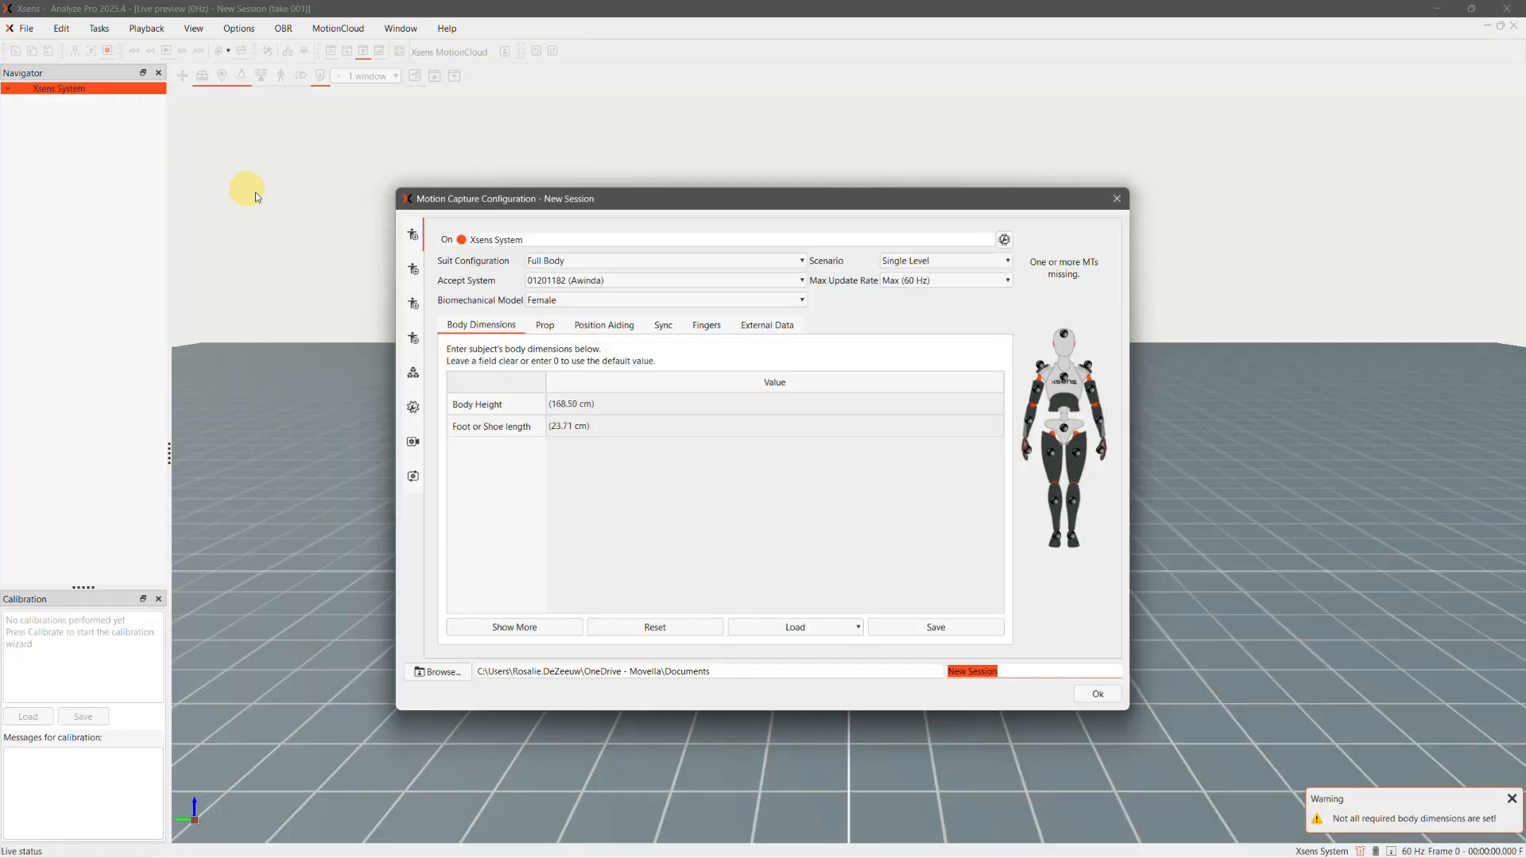
pyautogui.click(854, 626)
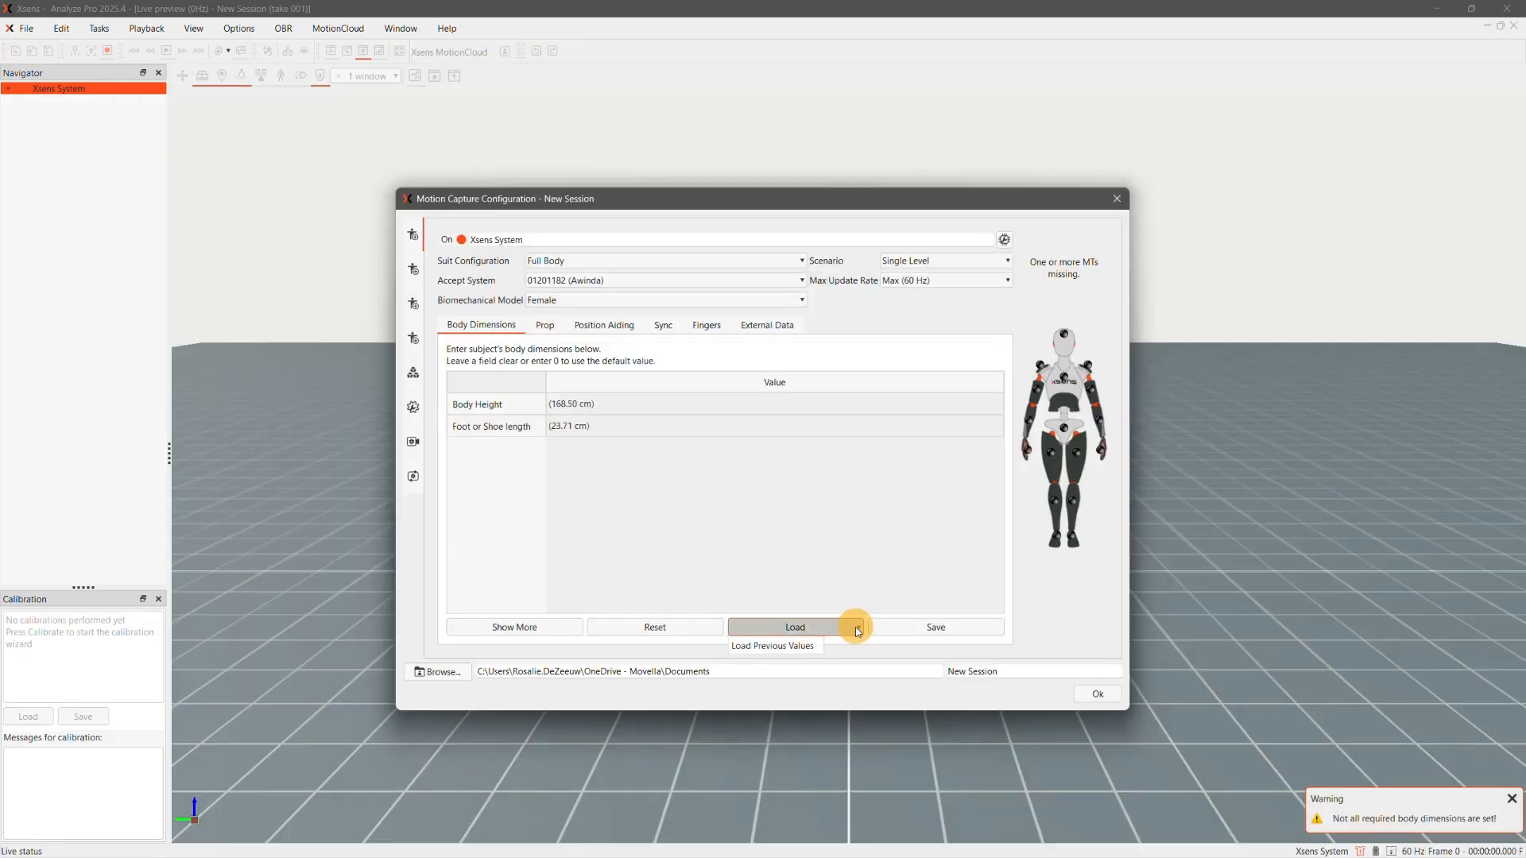
pyautogui.click(795, 646)
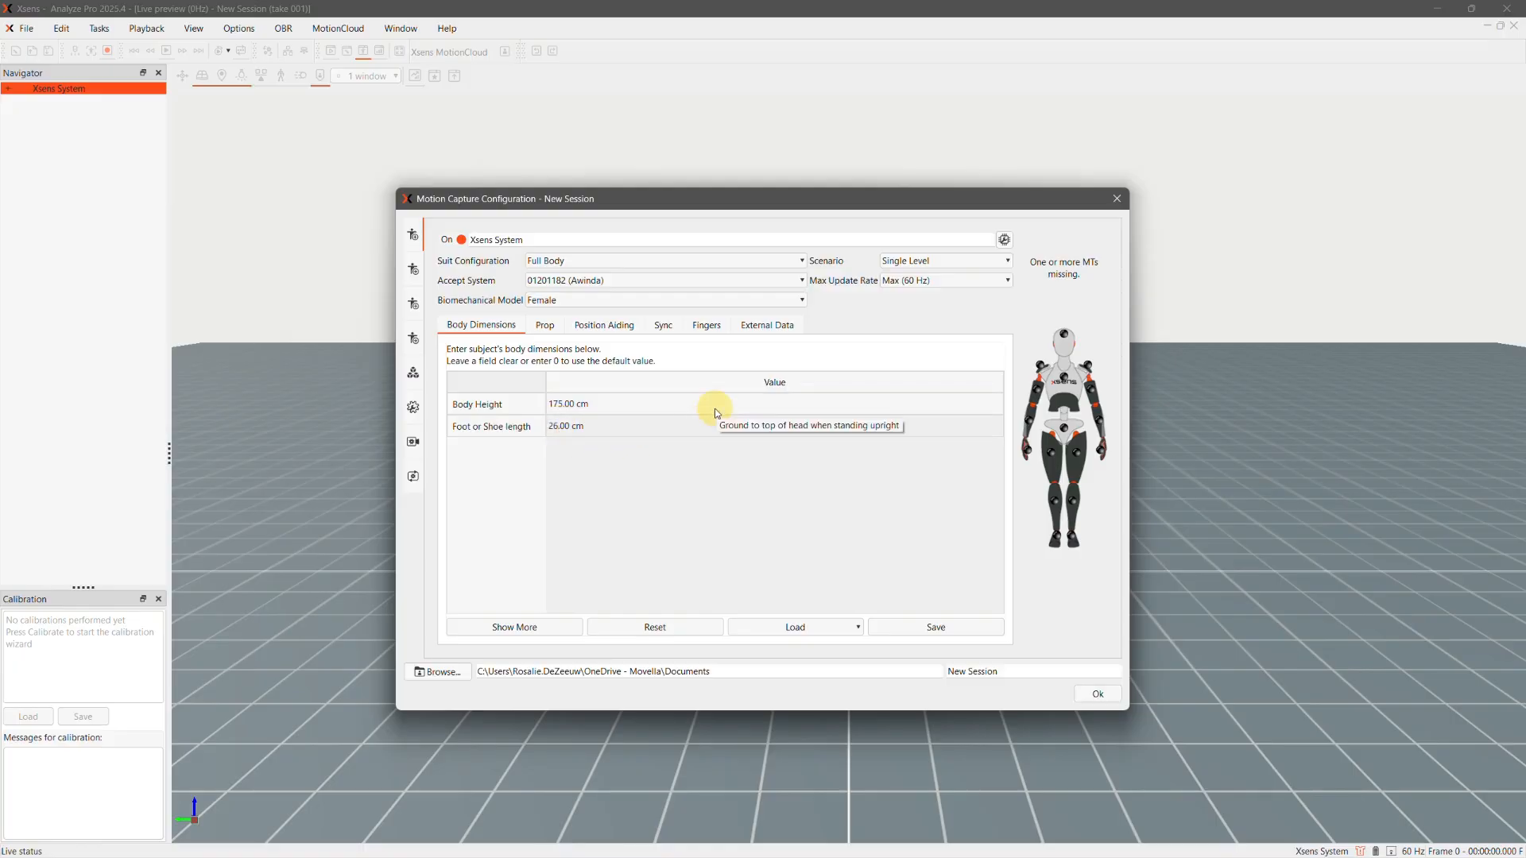
# Enable the use of external data for the session and scan for connected EMG hardware
pyautogui.click(771, 327)
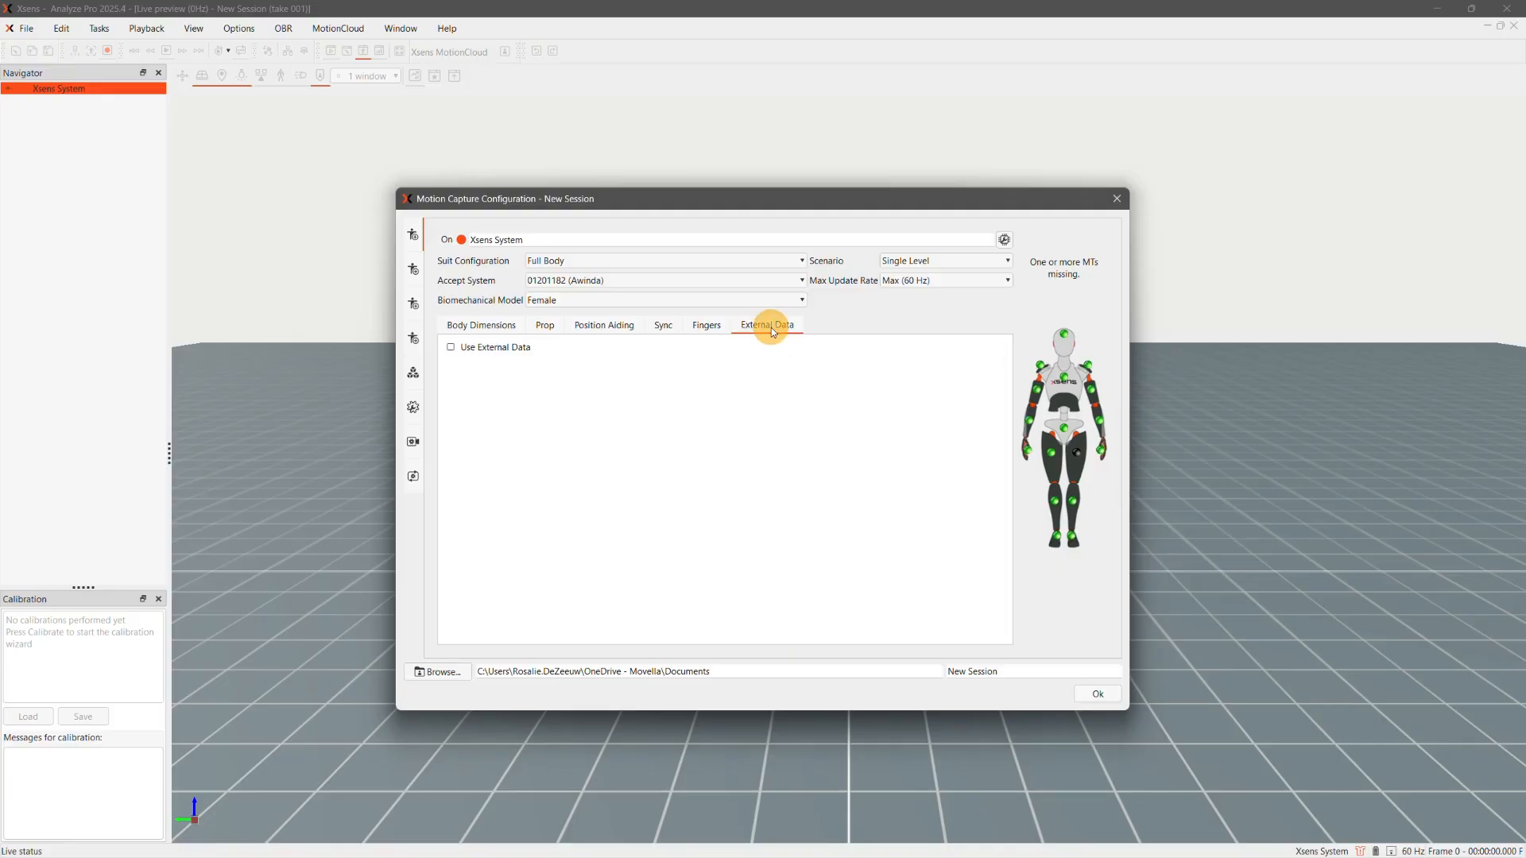
pyautogui.click(450, 348)
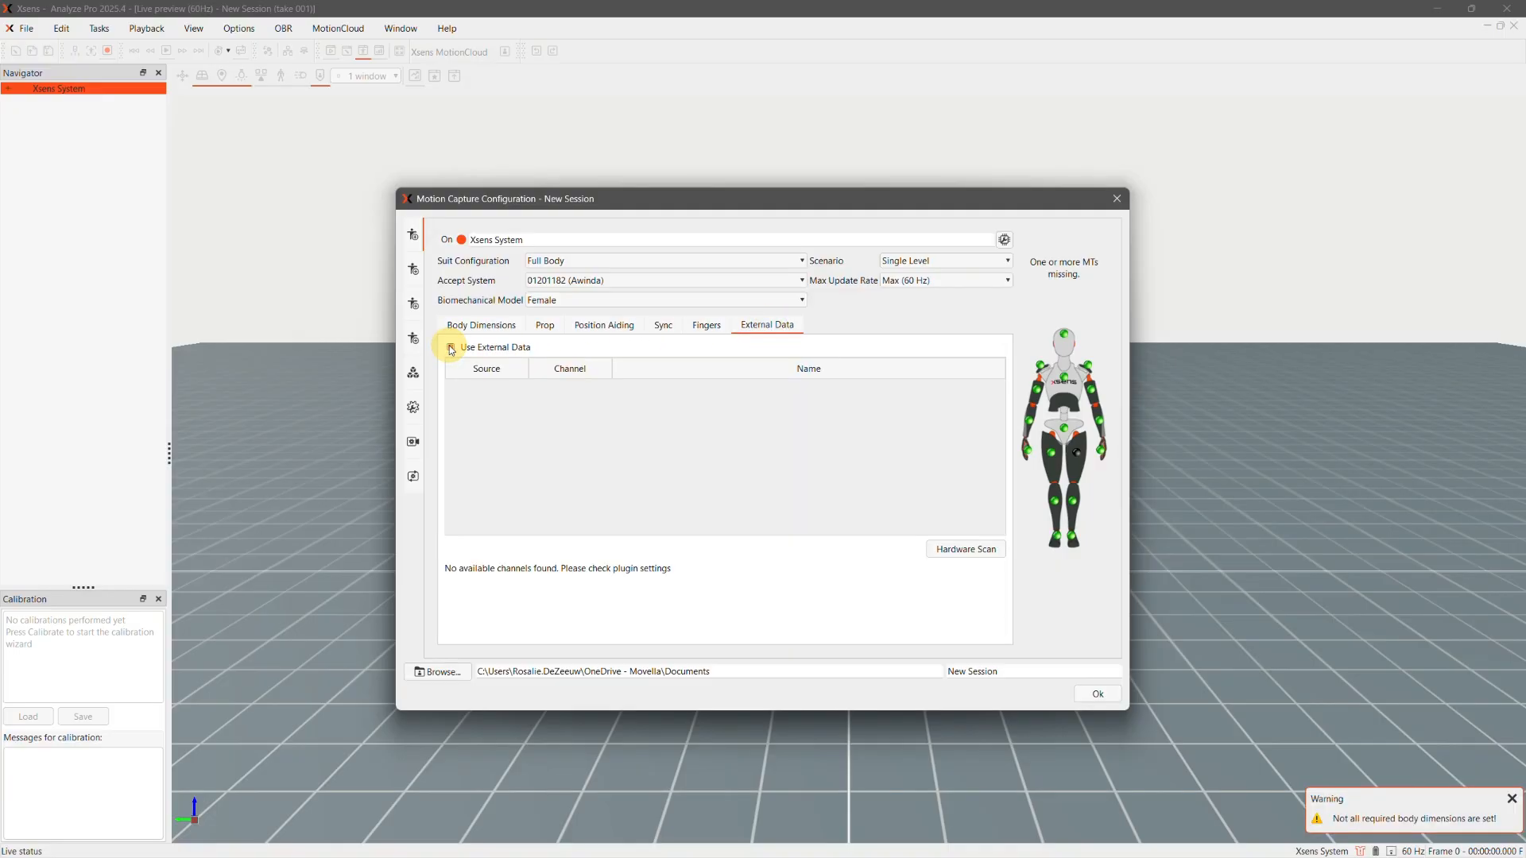
pyautogui.click(984, 551)
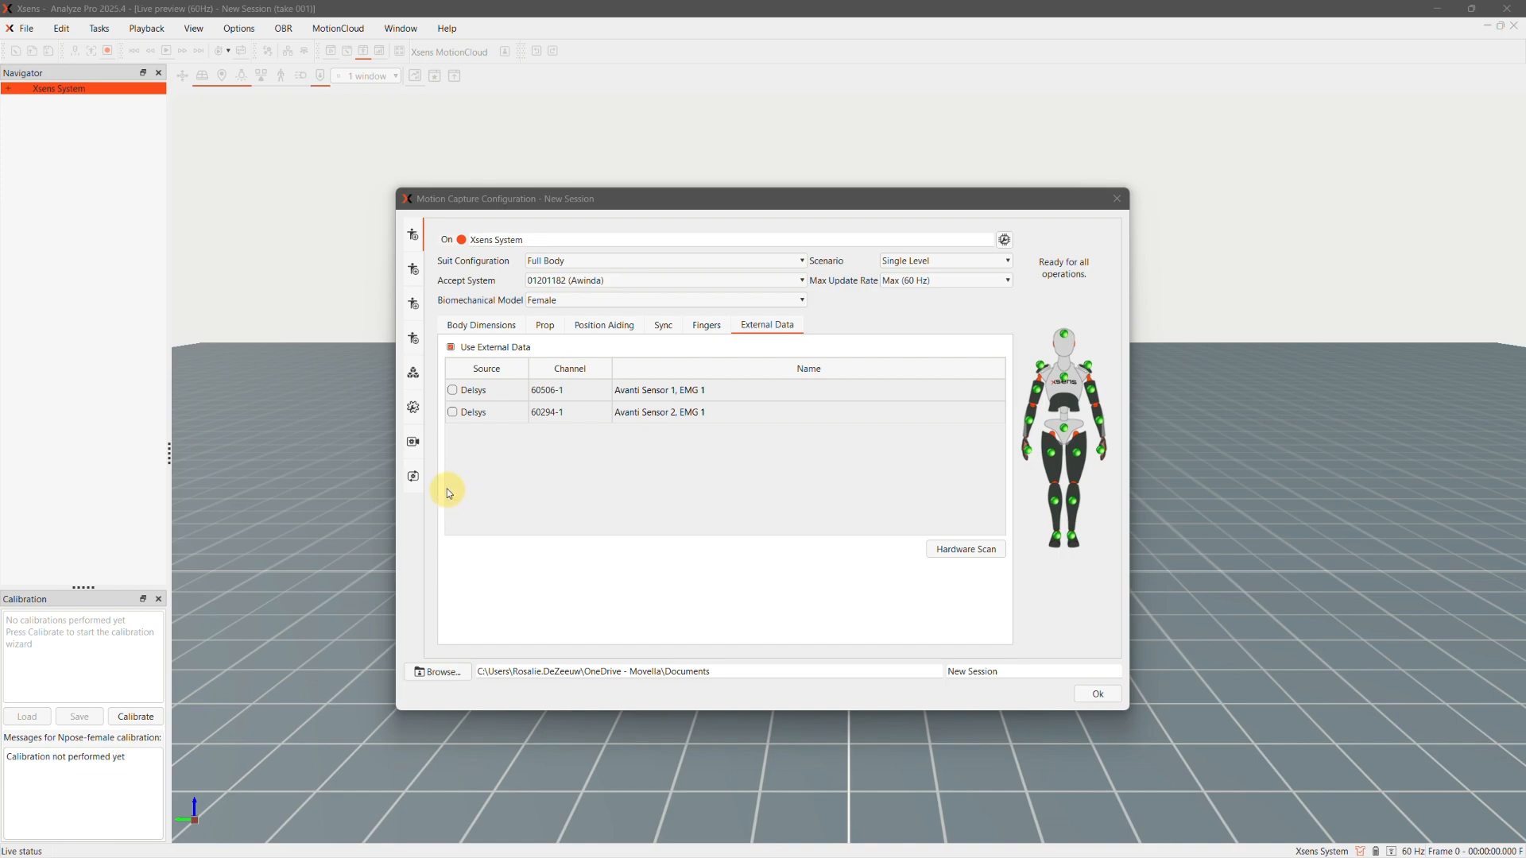
# Enable both Delsys channels, name them "right biceps" and "right triceps", and accept the session configuration
pyautogui.click(453, 391)
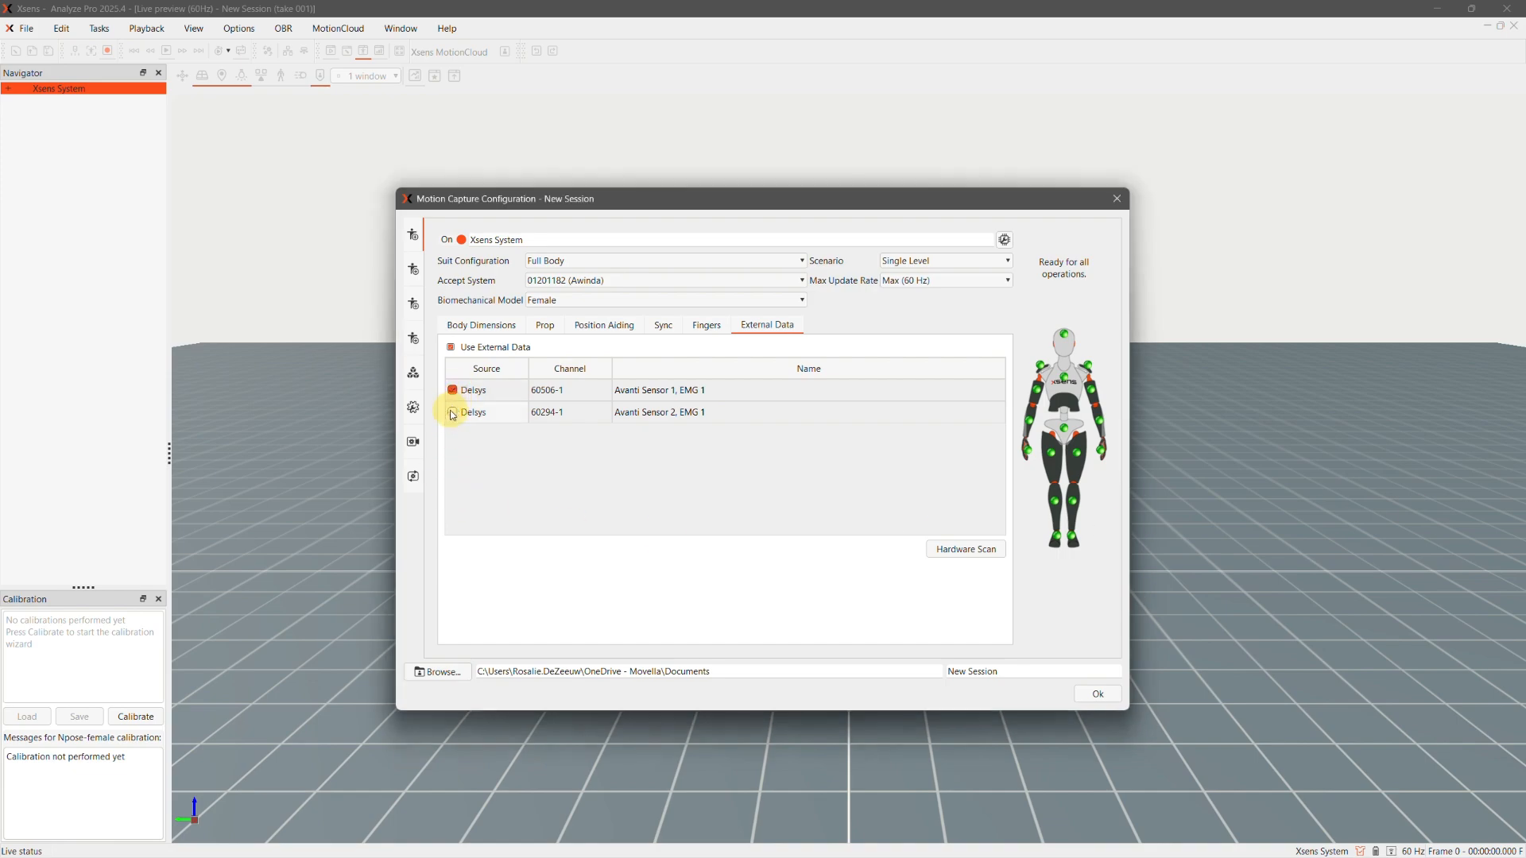
pyautogui.doubleClick(668, 391)
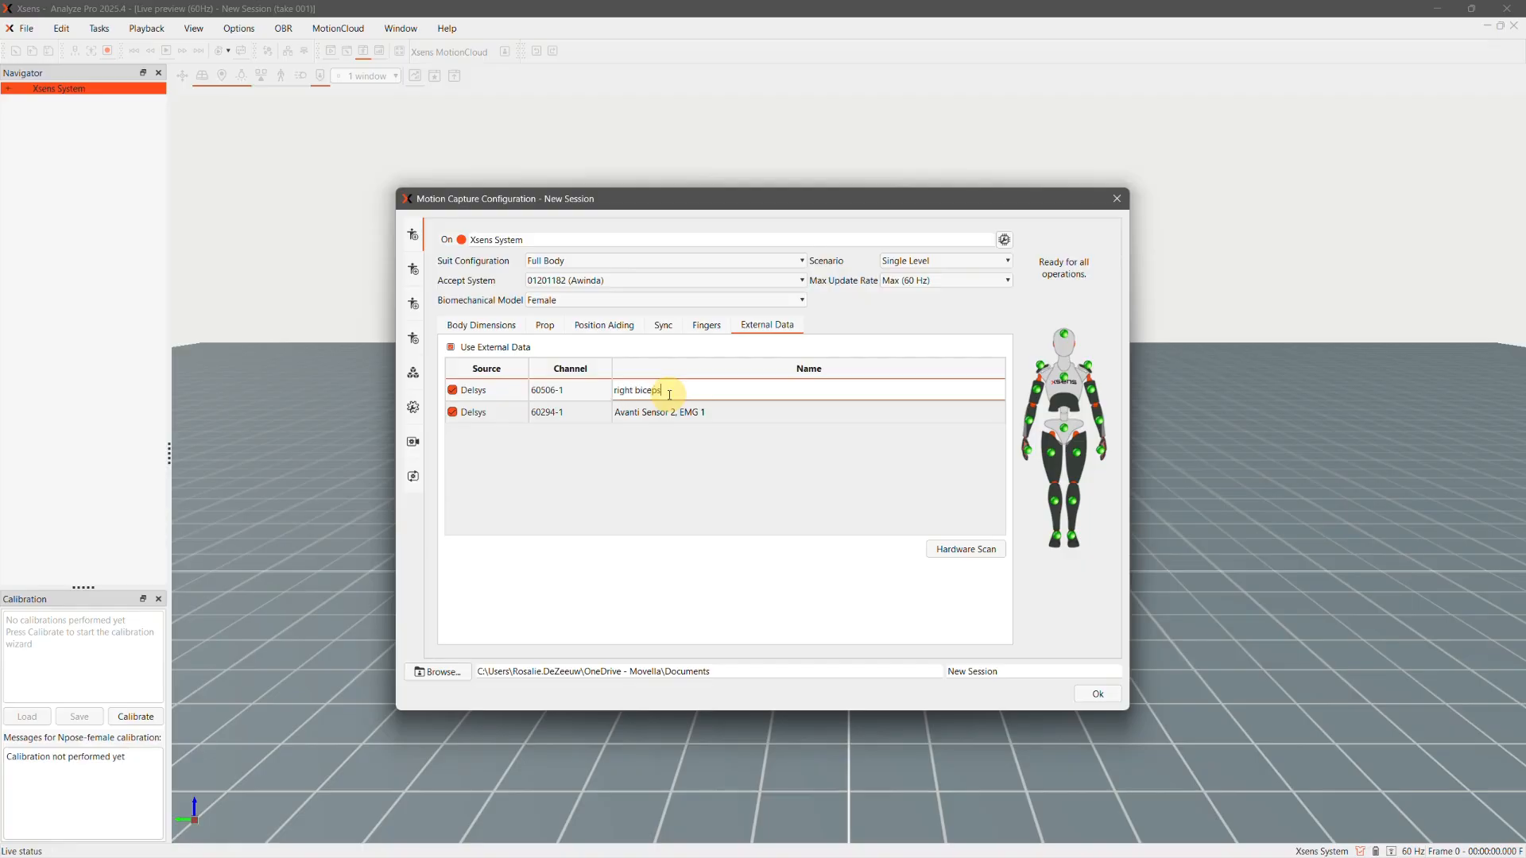
pyautogui.doubleClick(699, 405)
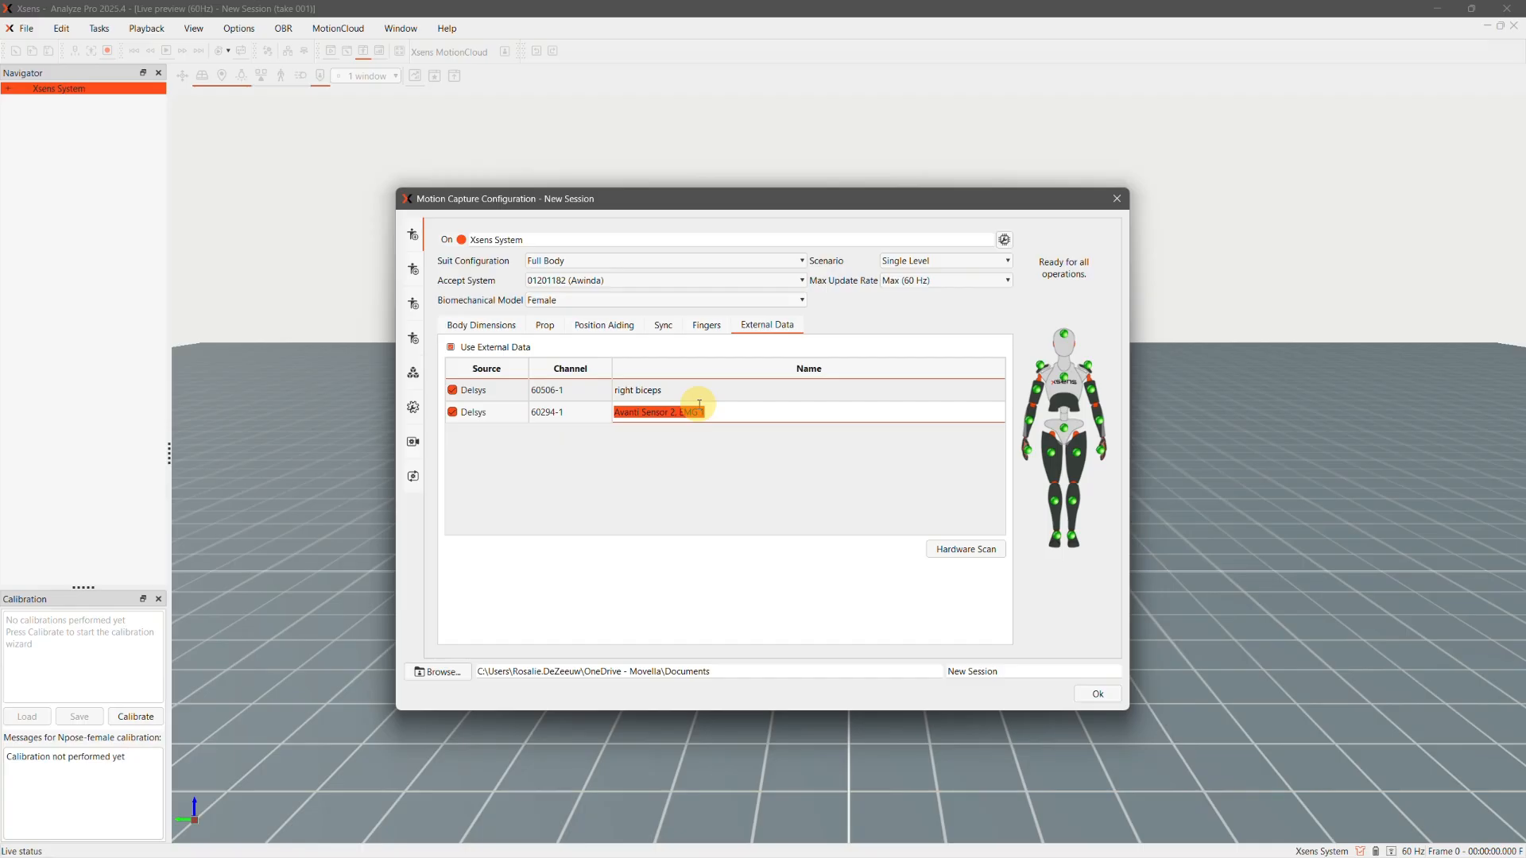
pyautogui.write('right triceps')
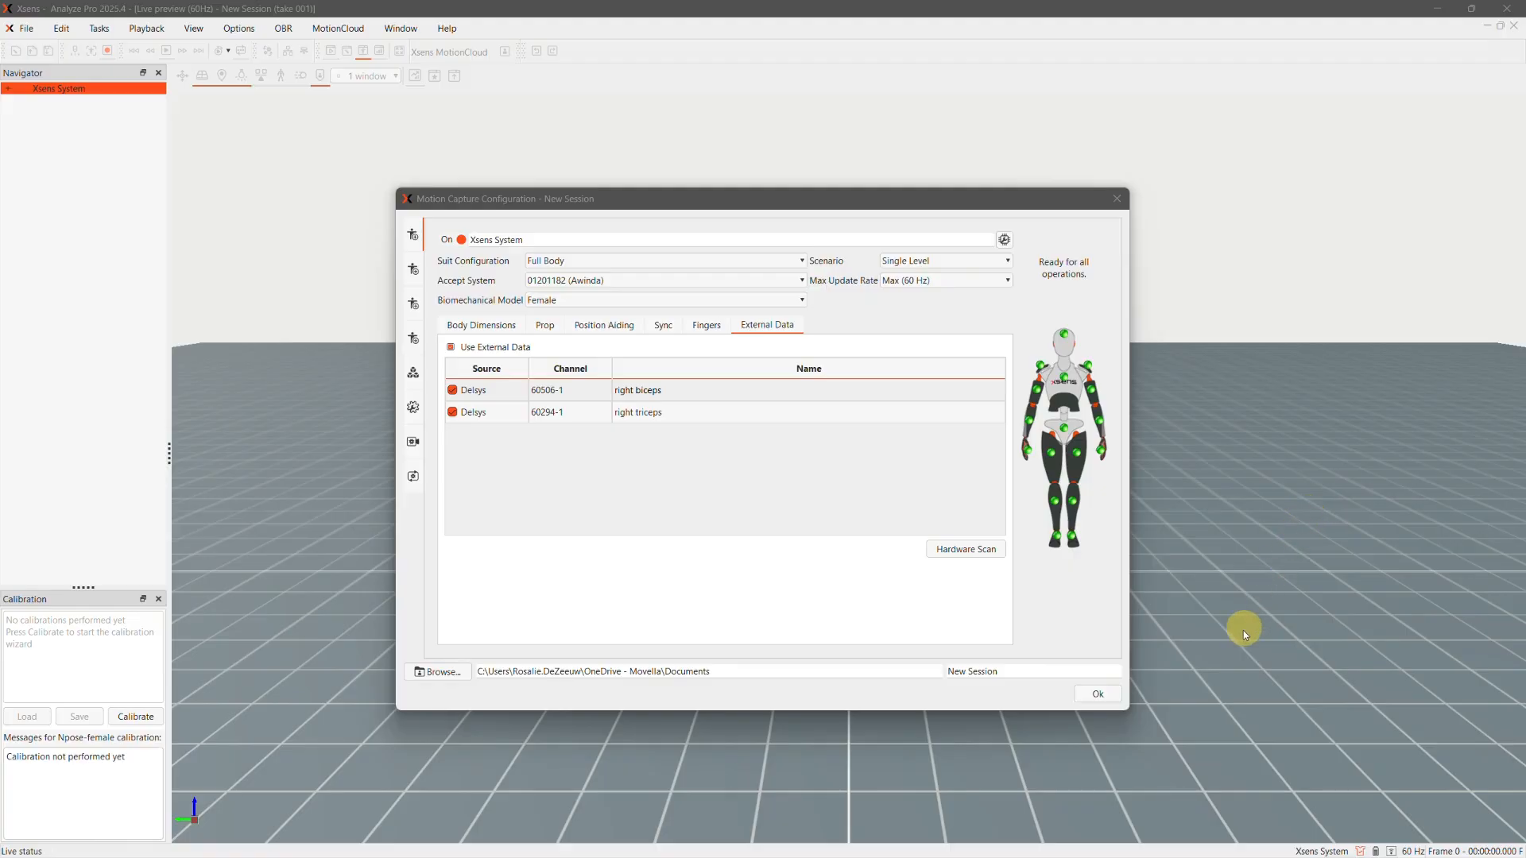
pyautogui.click(1101, 695)
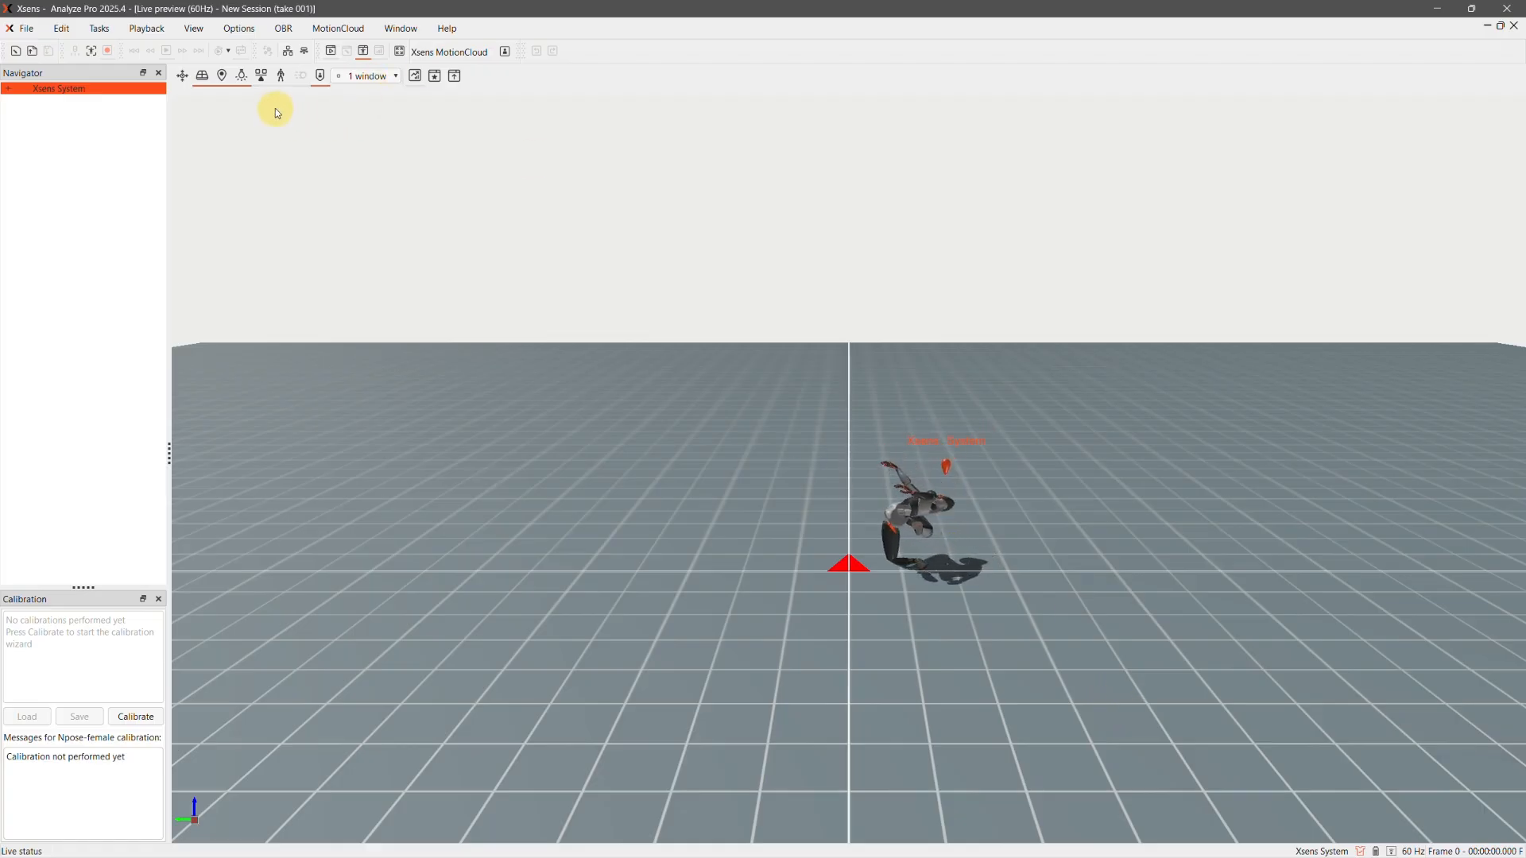
# Add a graph view below the 3D view, split it into 2 x 1 plots, and enlarge it
pyautogui.click(415, 77)
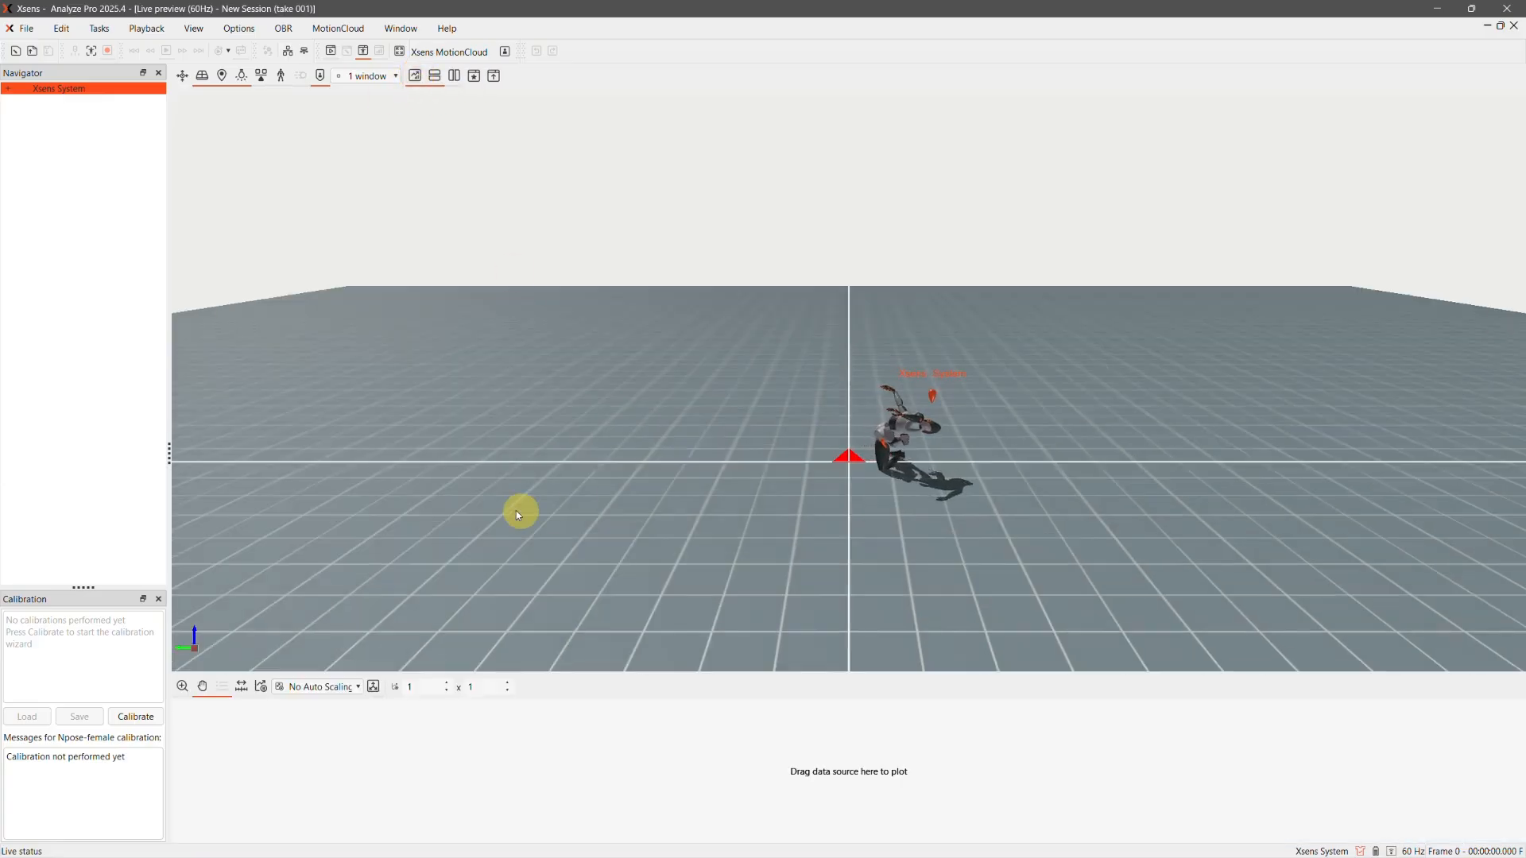
pyautogui.click(447, 684)
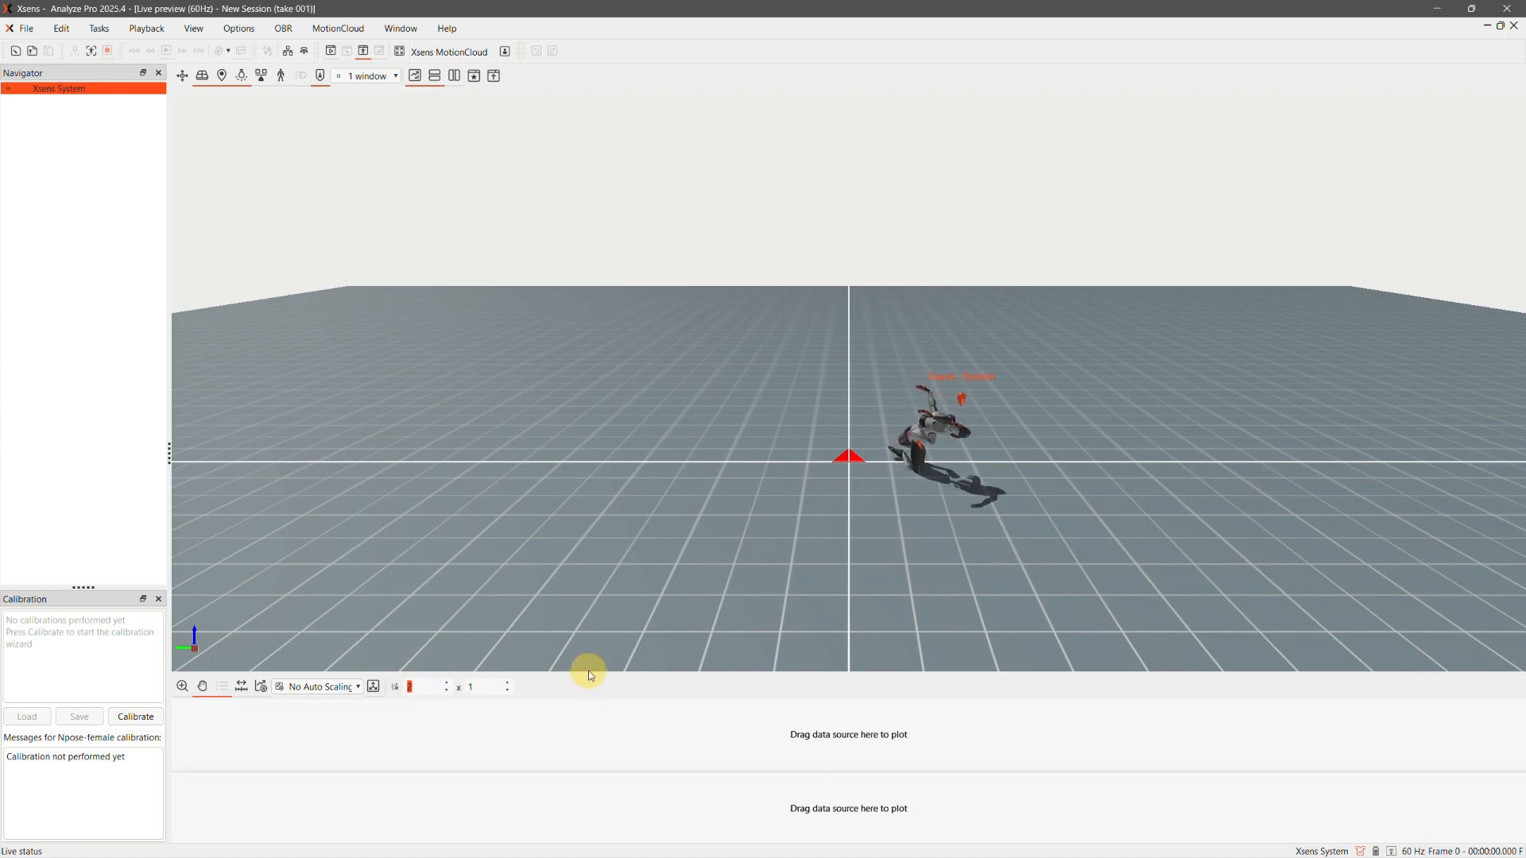
pyautogui.moveTo(586, 672); pyautogui.dragTo(548, 518)
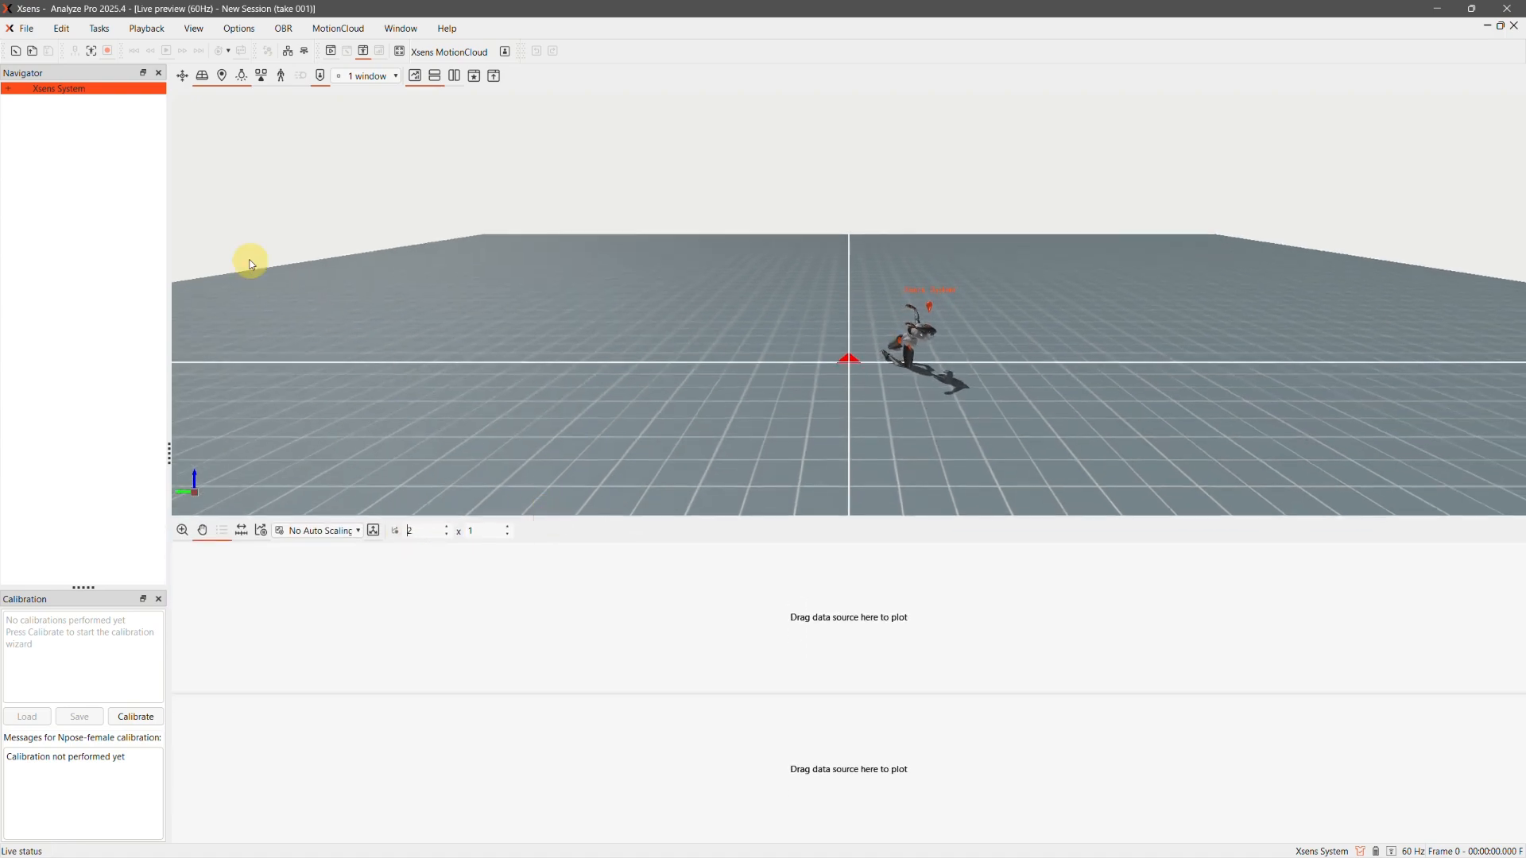
# Plot the right biceps external data in the upper graph and the right triceps external data in the lower graph
pyautogui.click(11, 91)
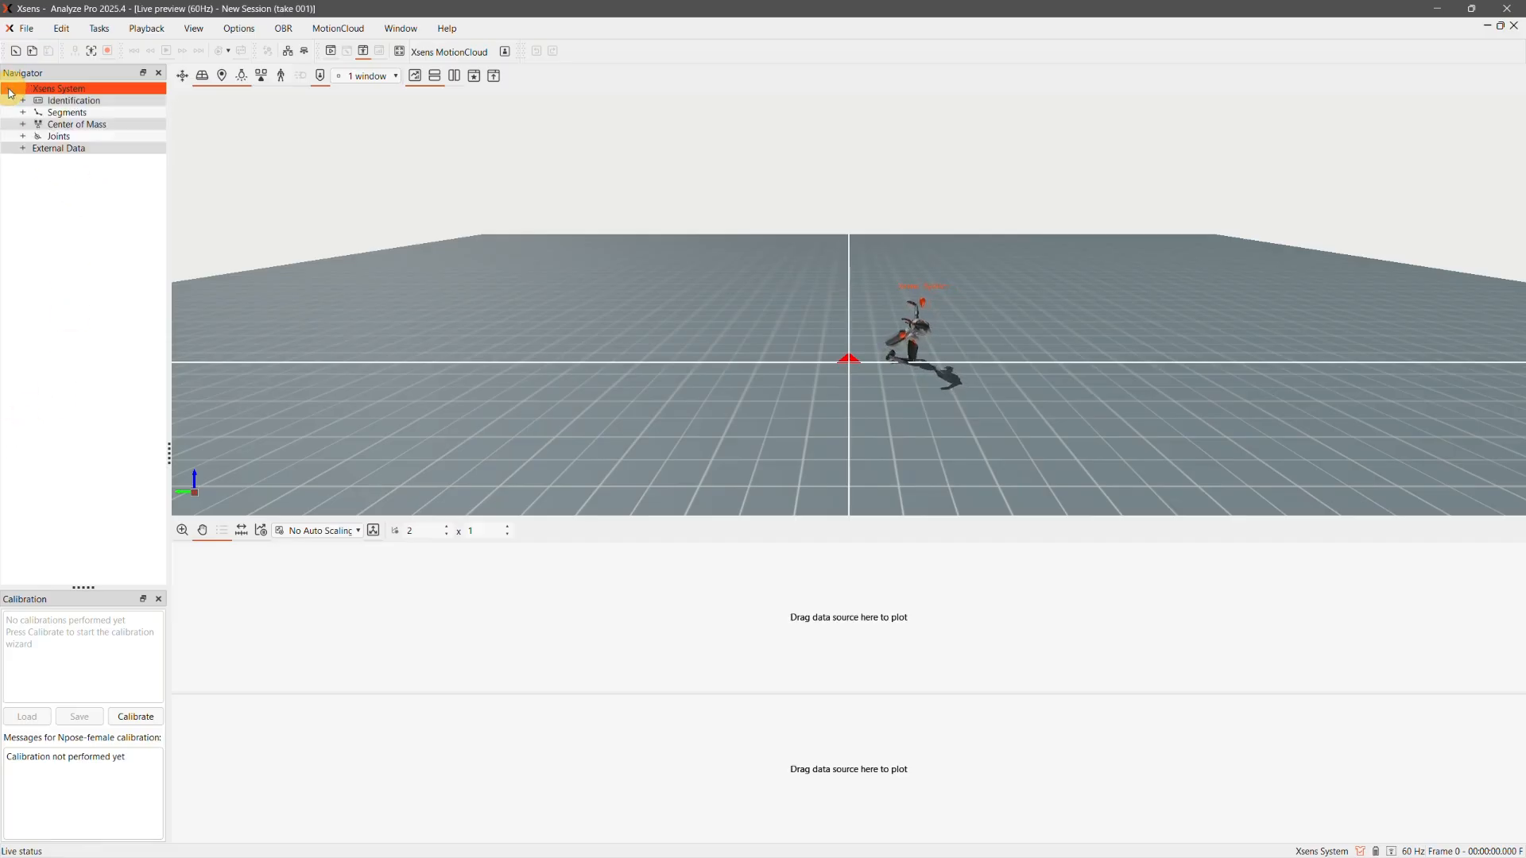
pyautogui.click(24, 149)
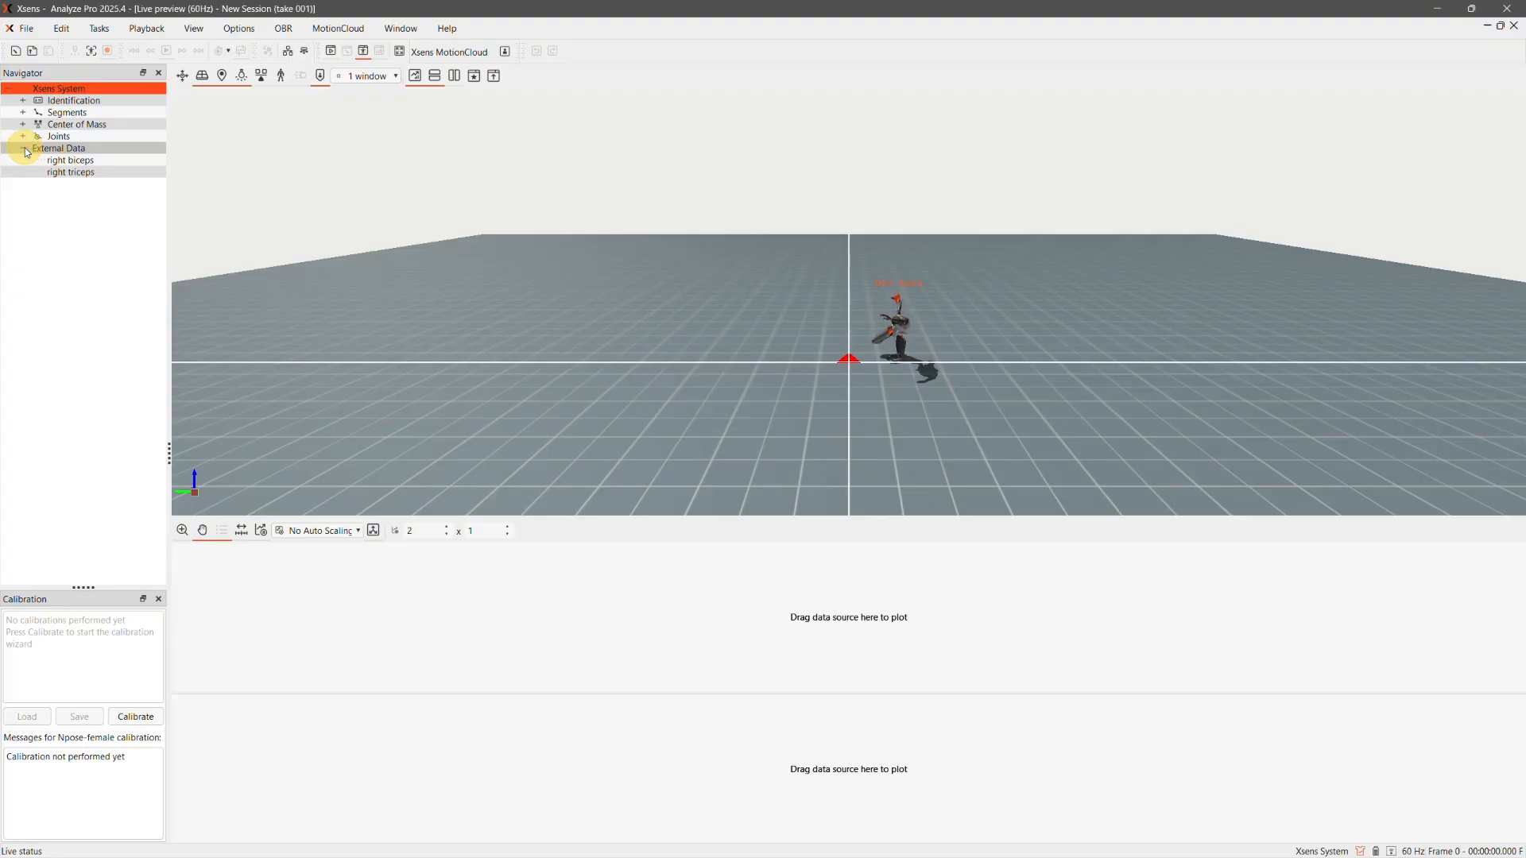
pyautogui.moveTo(70, 160); pyautogui.dragTo(351, 756)
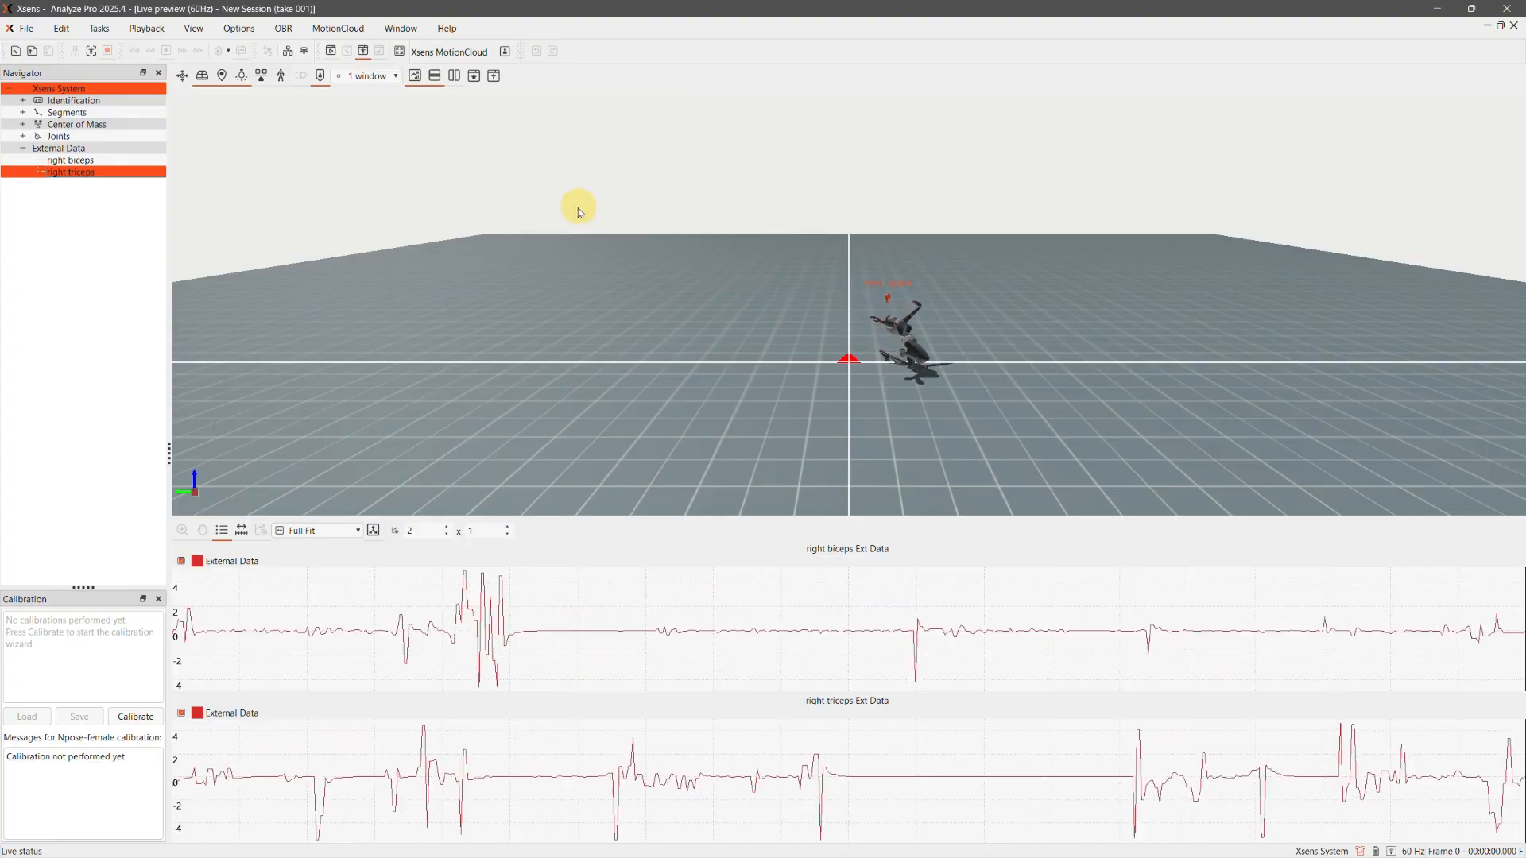
# Calibrate the system with the N-Pose and no start delay, and start recording the take
pyautogui.click(137, 718)
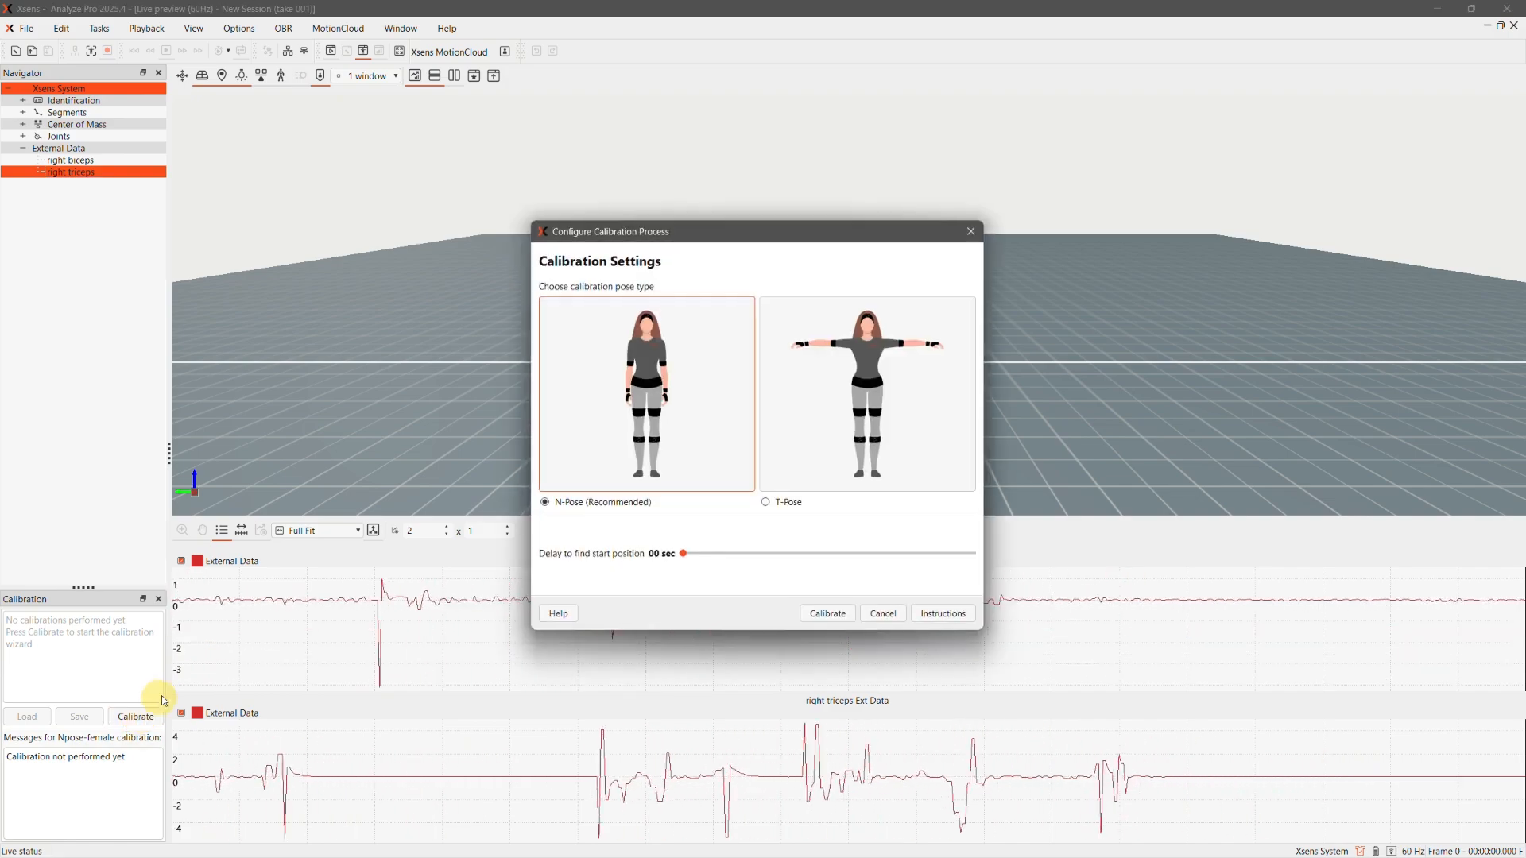
pyautogui.click(829, 613)
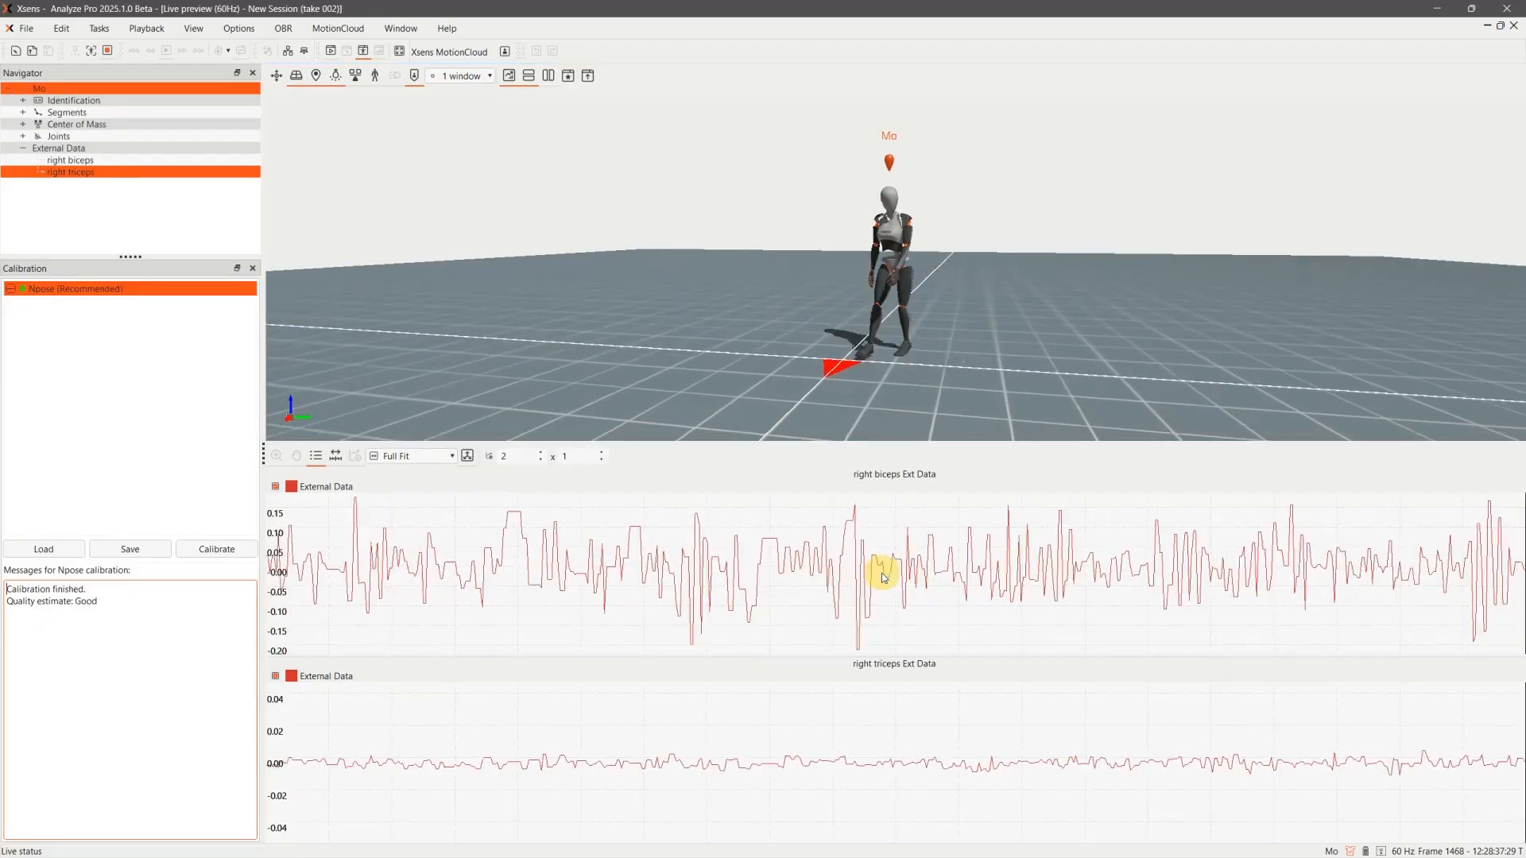
pyautogui.click(110, 52)
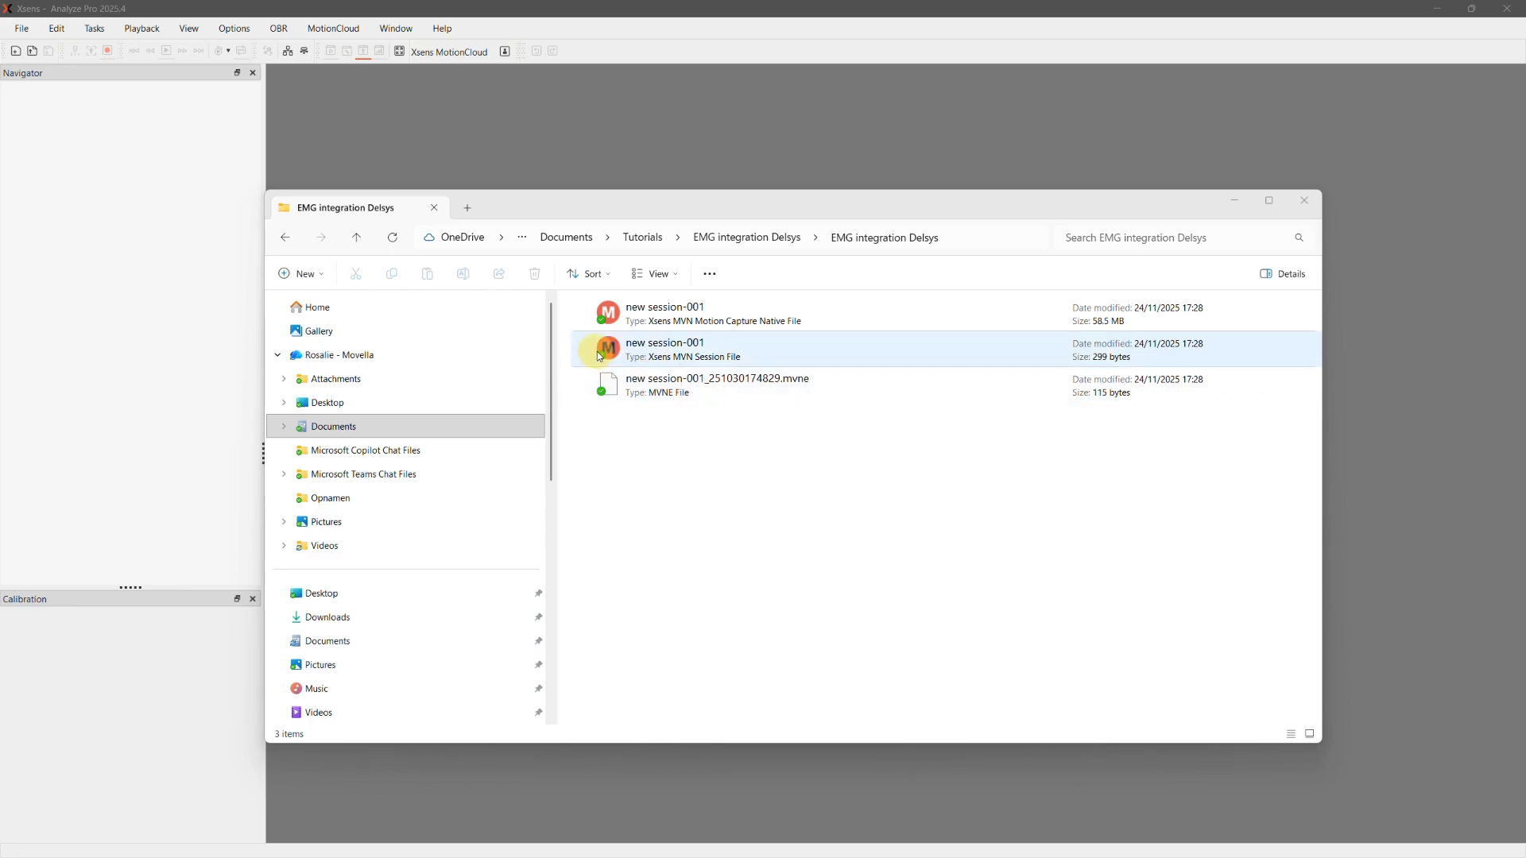
# Load the new session-001 MVN session file from File Explorer into Analyze Pro and reprocess it in HD (Slow) quality with the Multi Level scenario
pyautogui.click(773, 356)
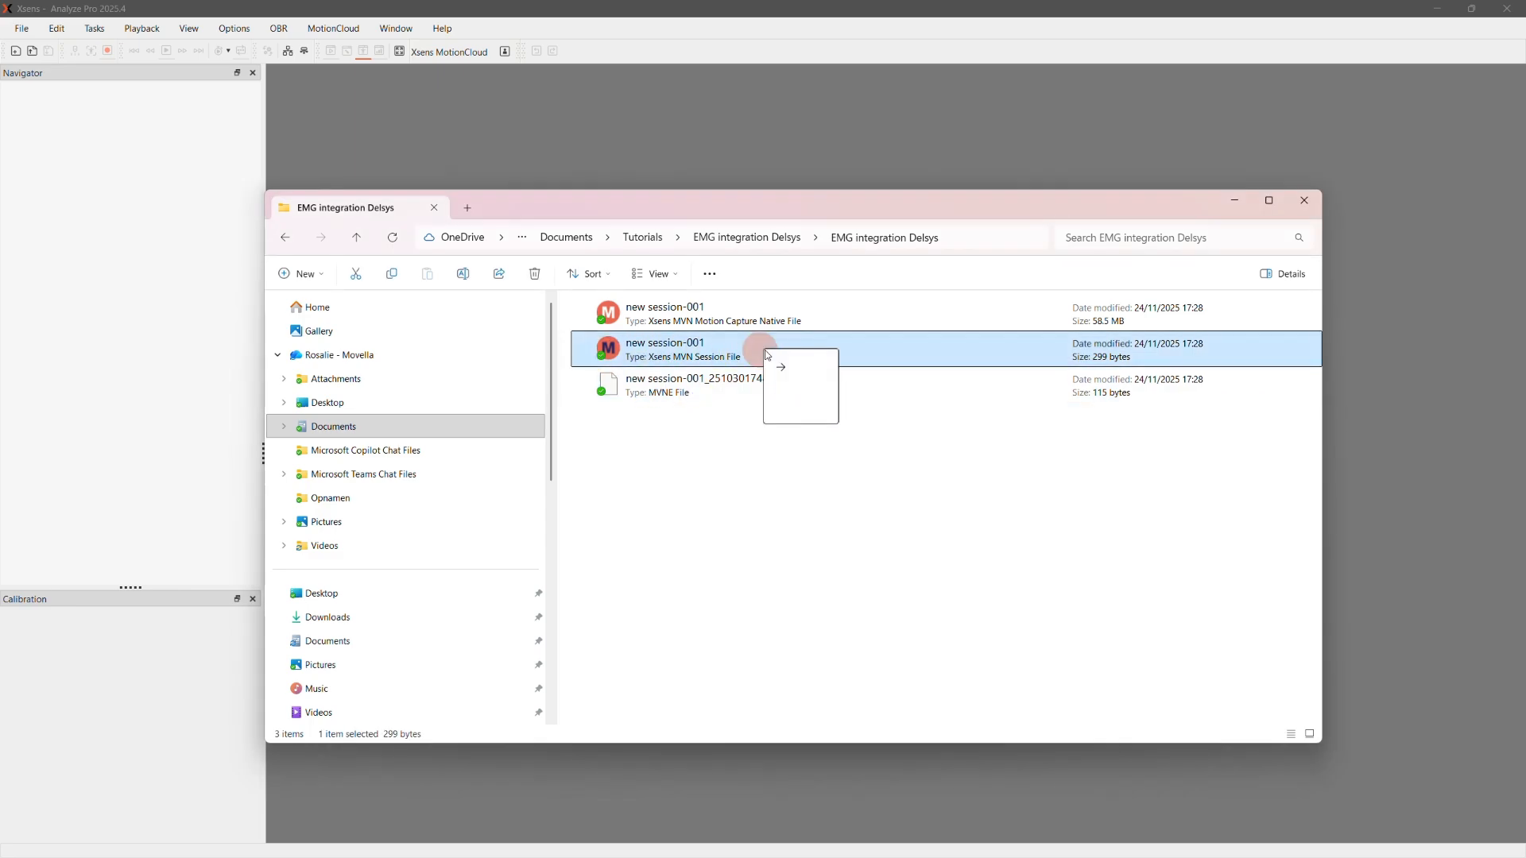
pyautogui.moveTo(768, 356); pyautogui.dragTo(805, 107)
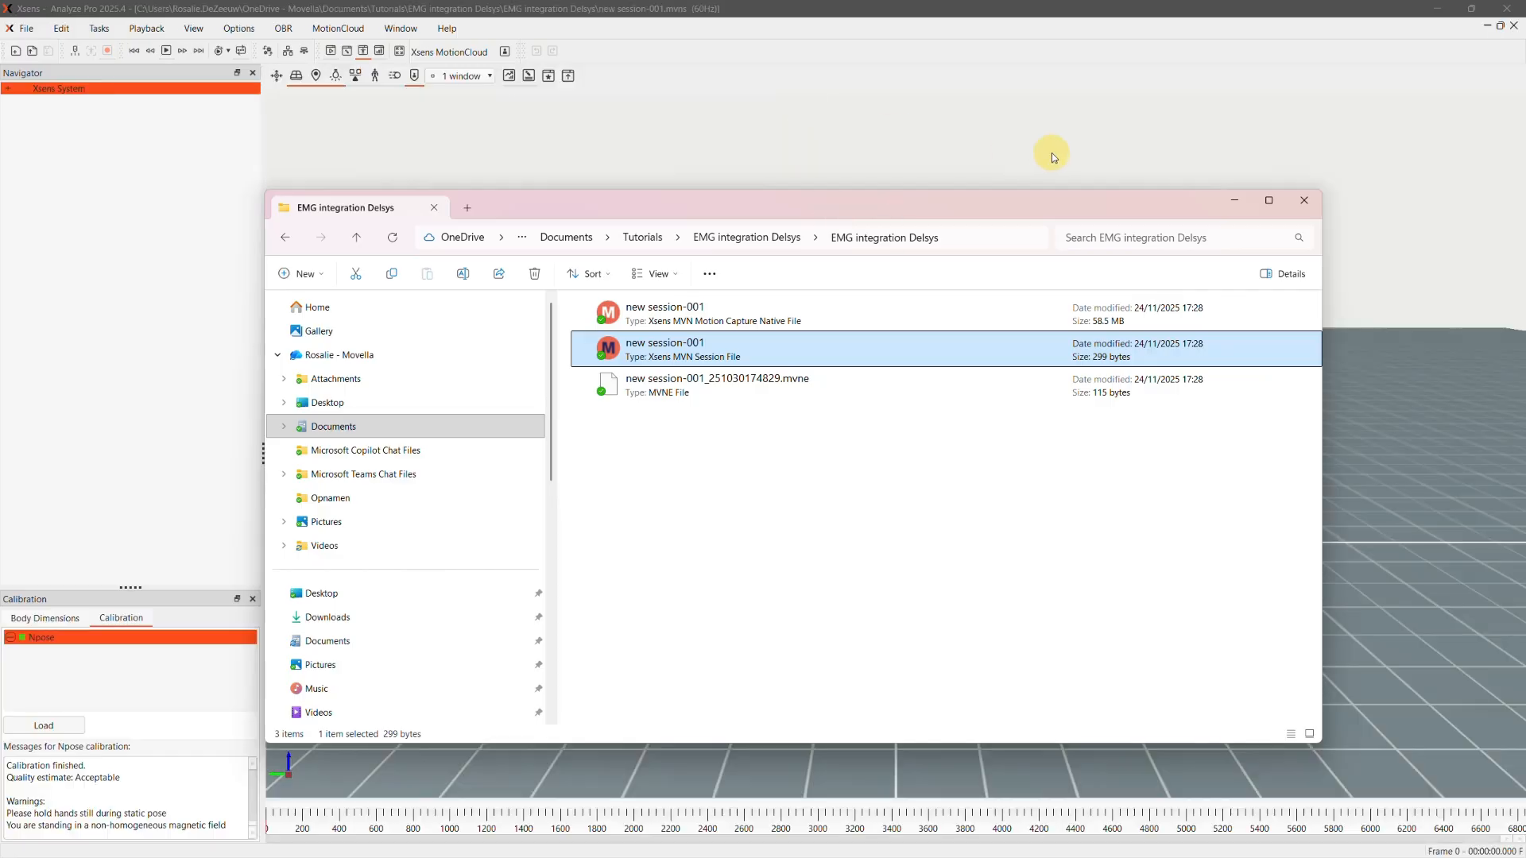
pyautogui.click(1235, 202)
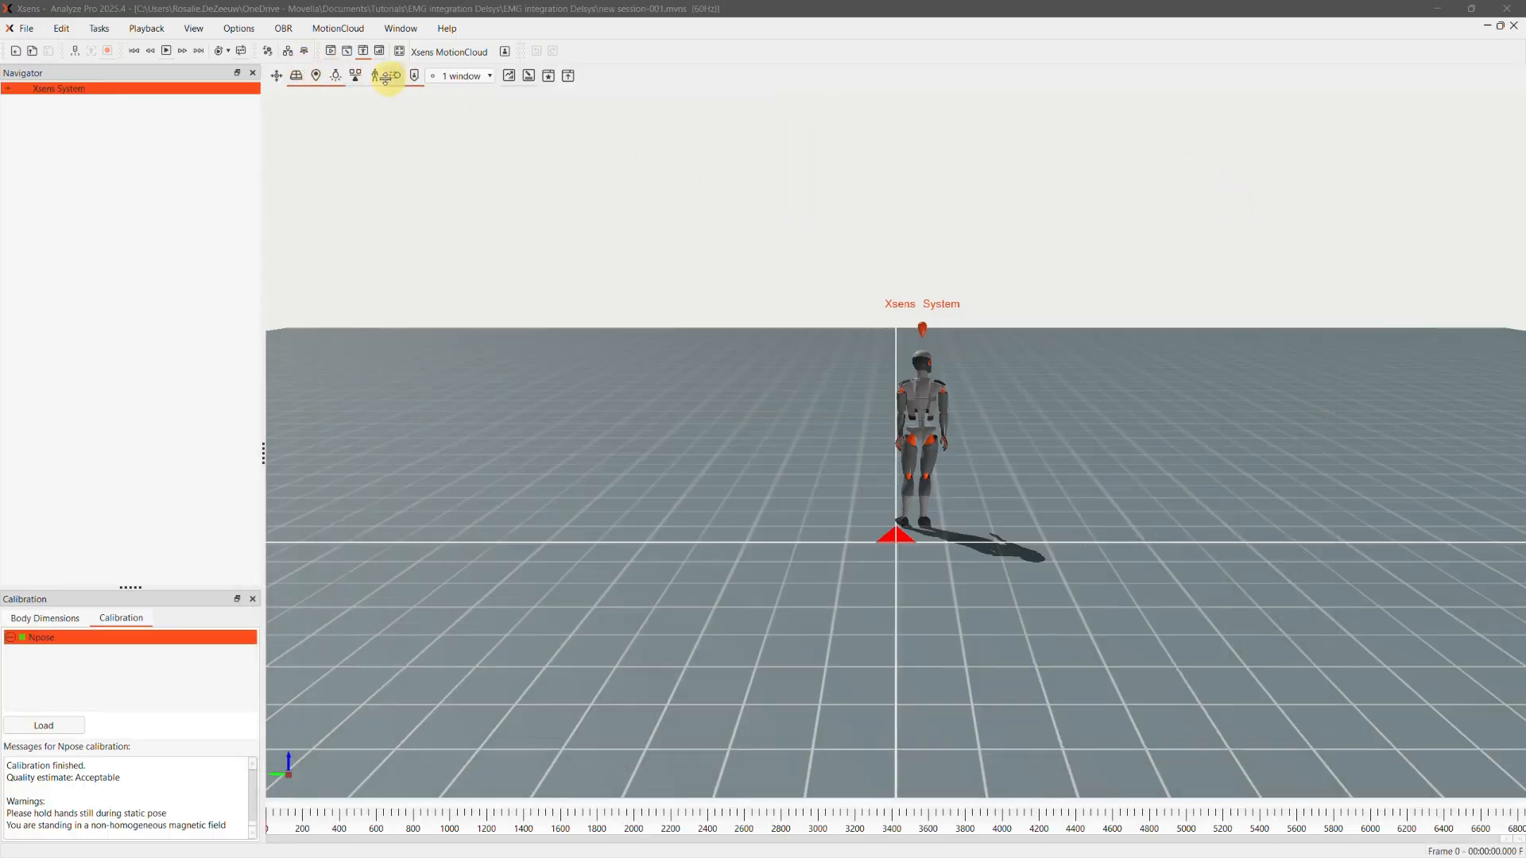
pyautogui.click(269, 52)
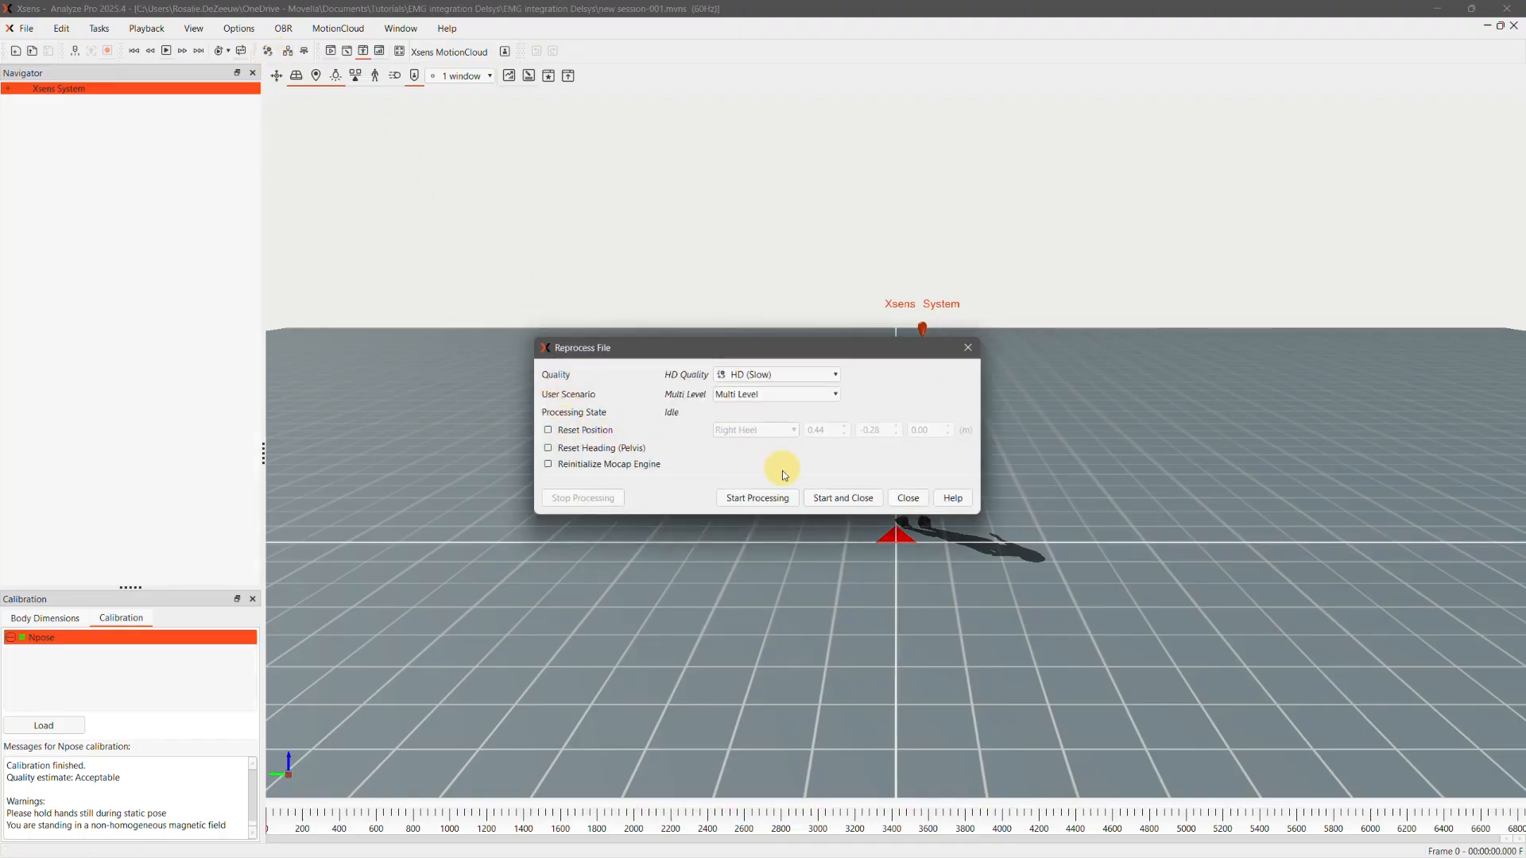
pyautogui.click(812, 499)
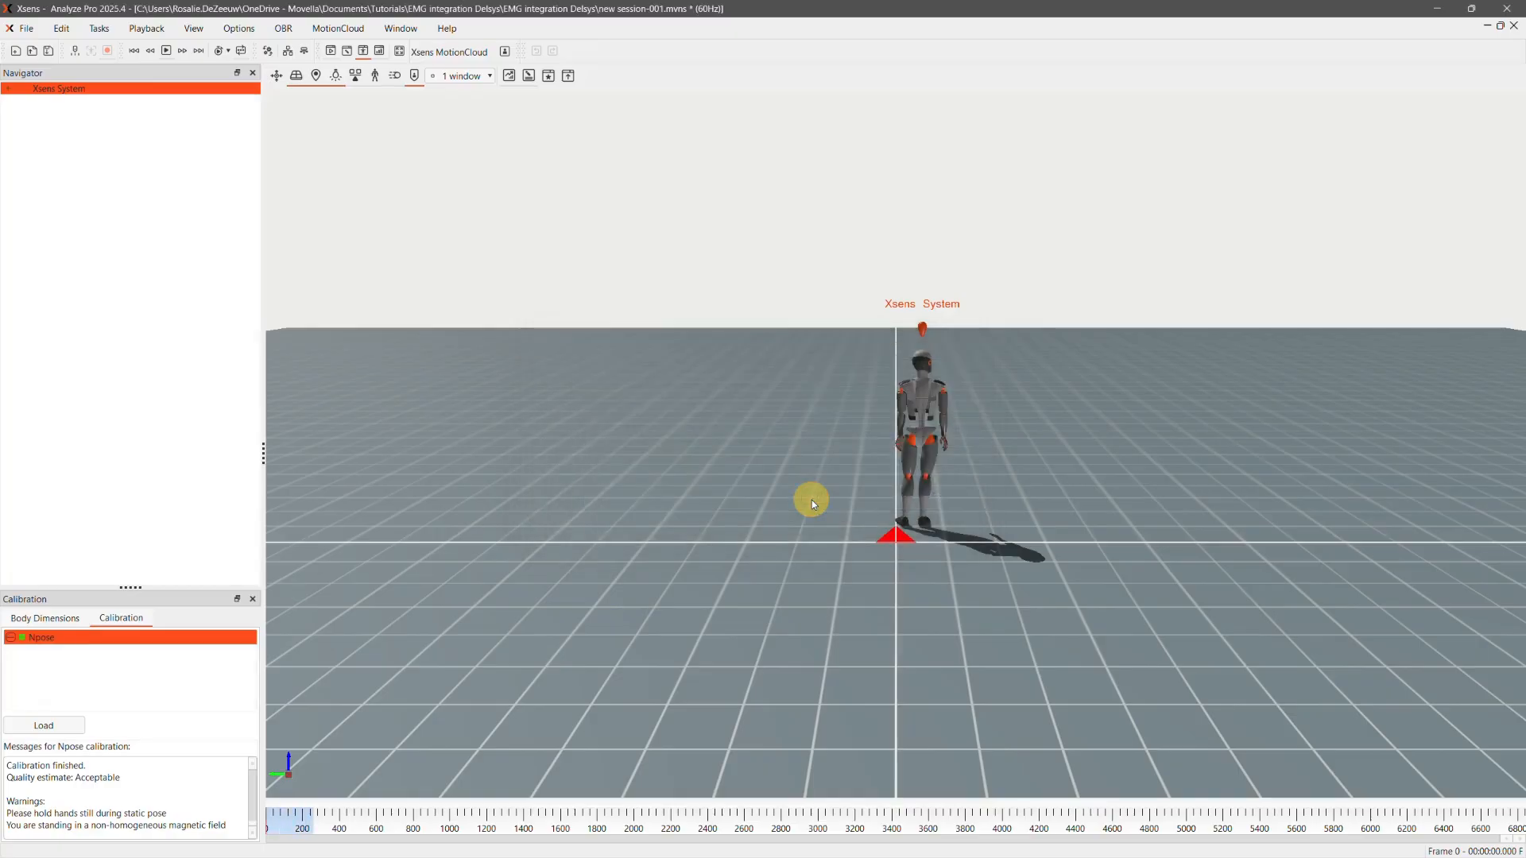
# Export the session as new session-001.mvnx with the MVNX Exporter, including External Data
pyautogui.click(35, 30)
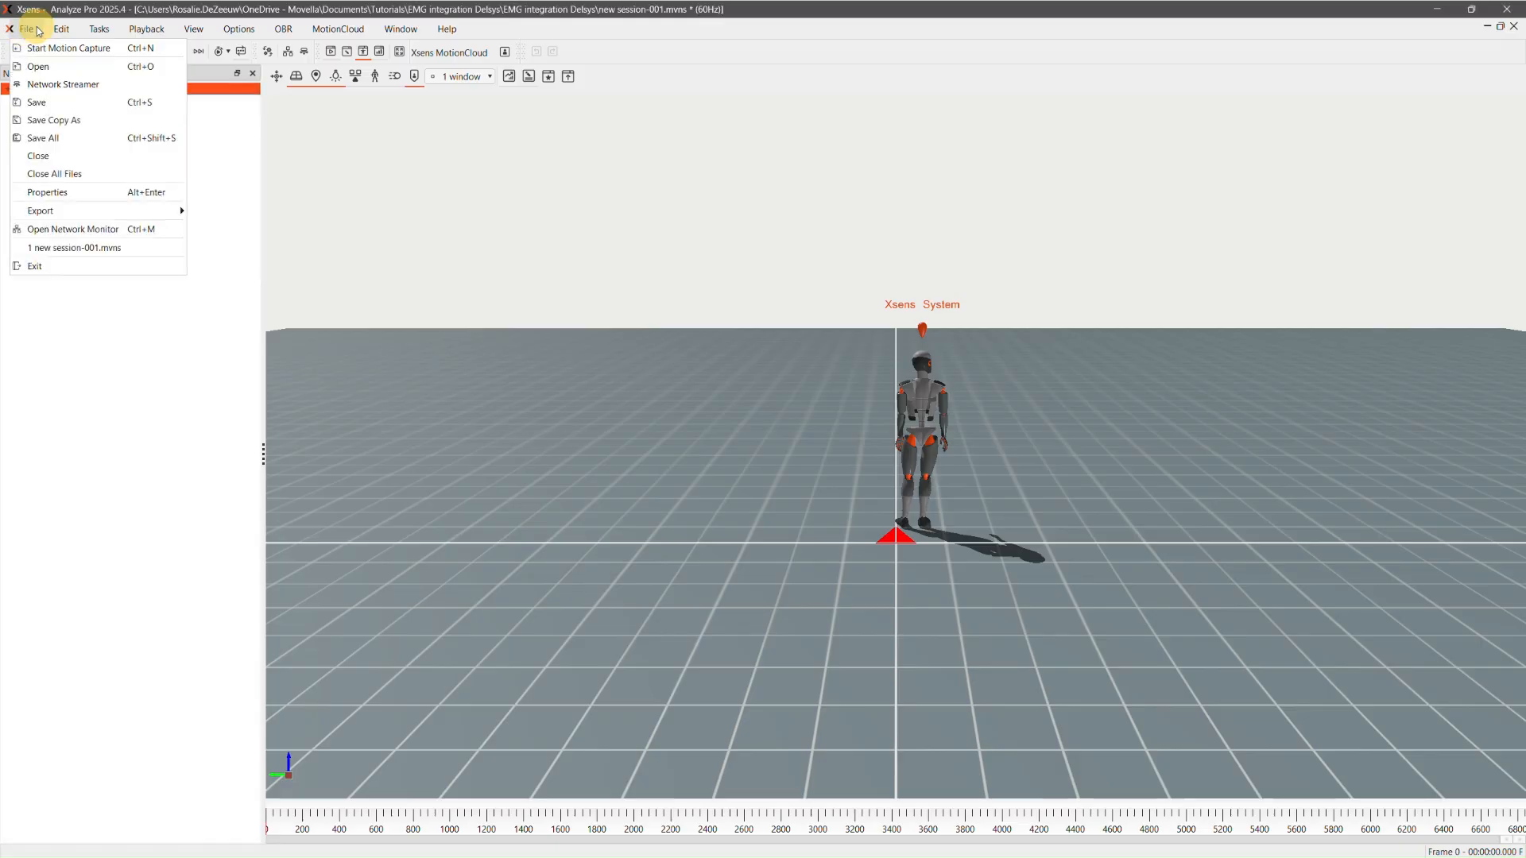
pyautogui.moveTo(65, 215)
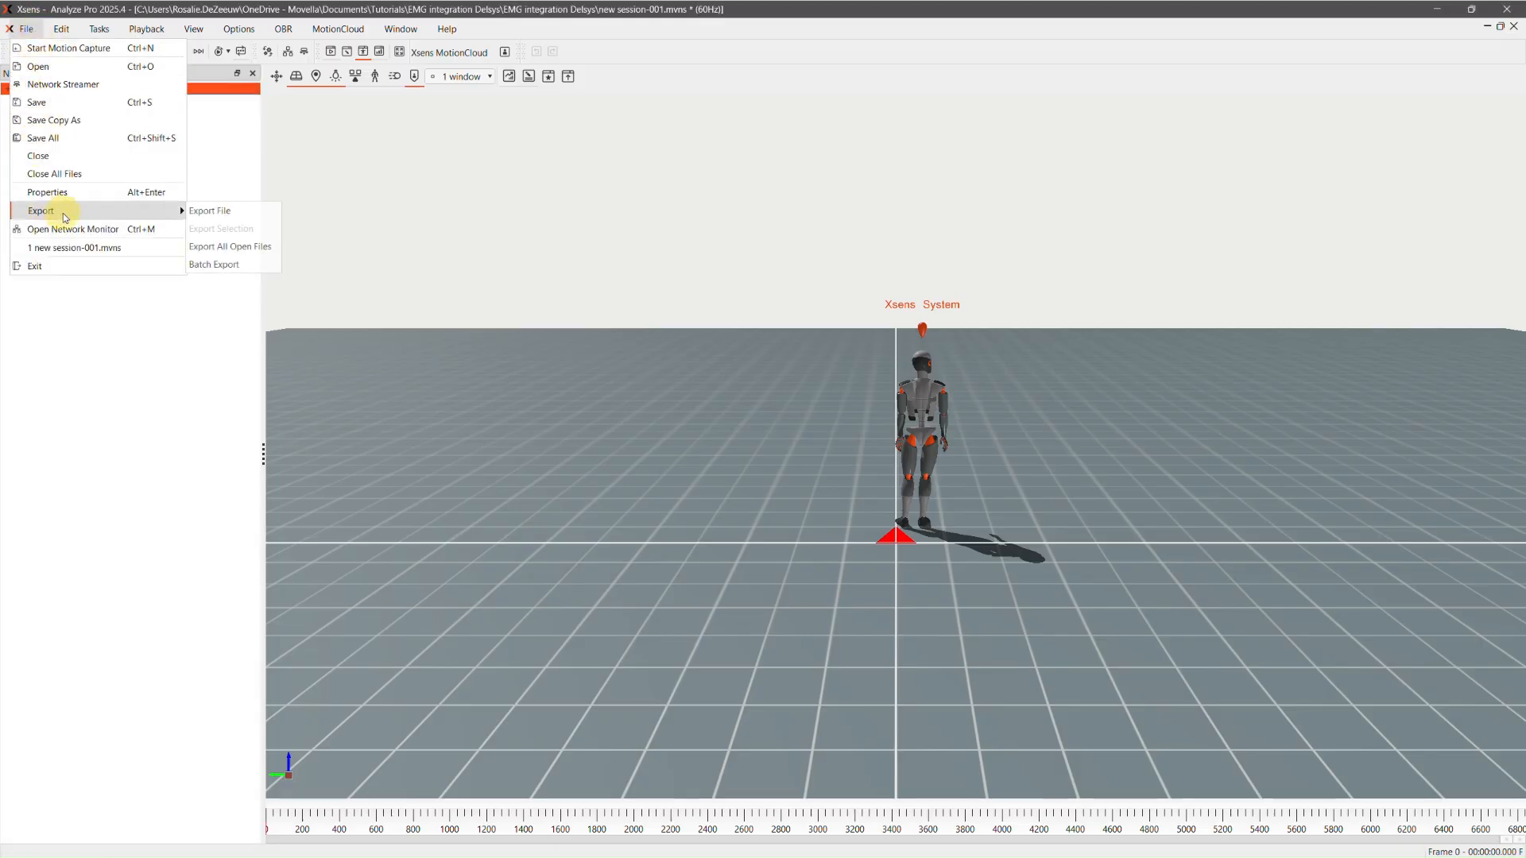
pyautogui.click(263, 209)
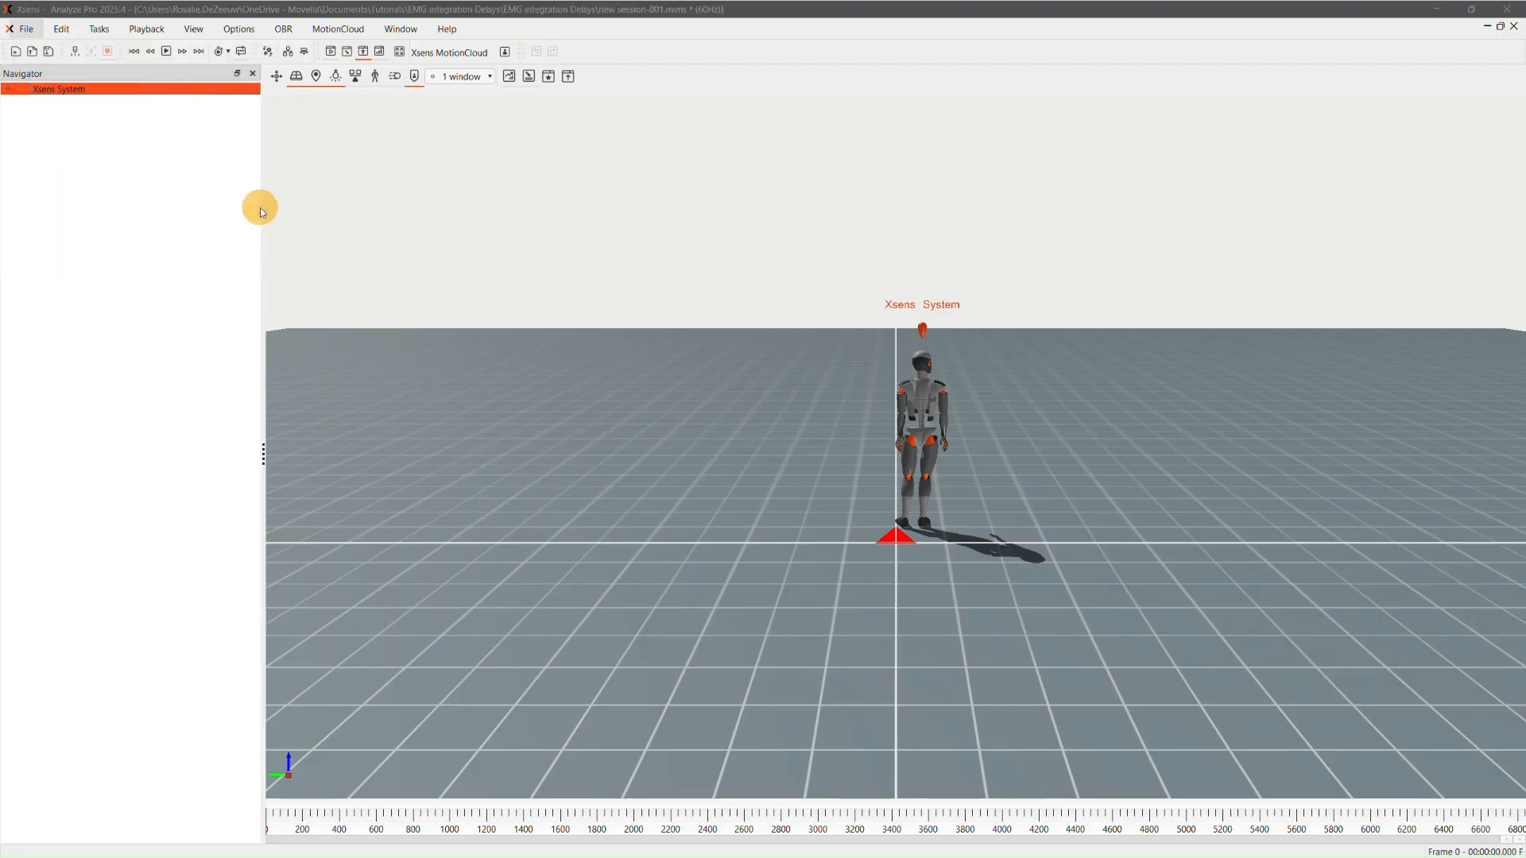
pyautogui.click(813, 415)
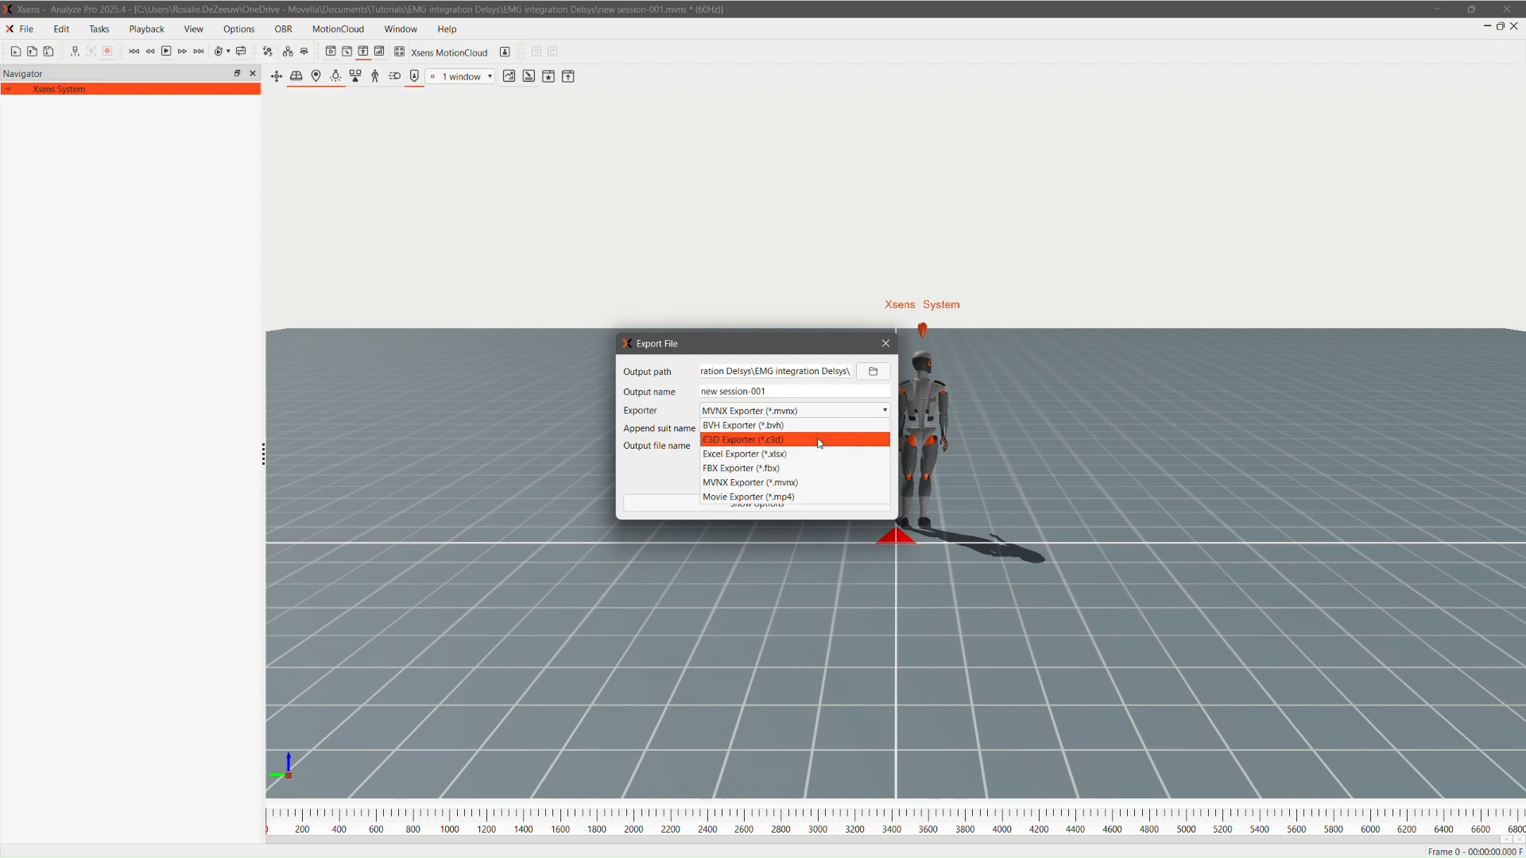
pyautogui.click(817, 482)
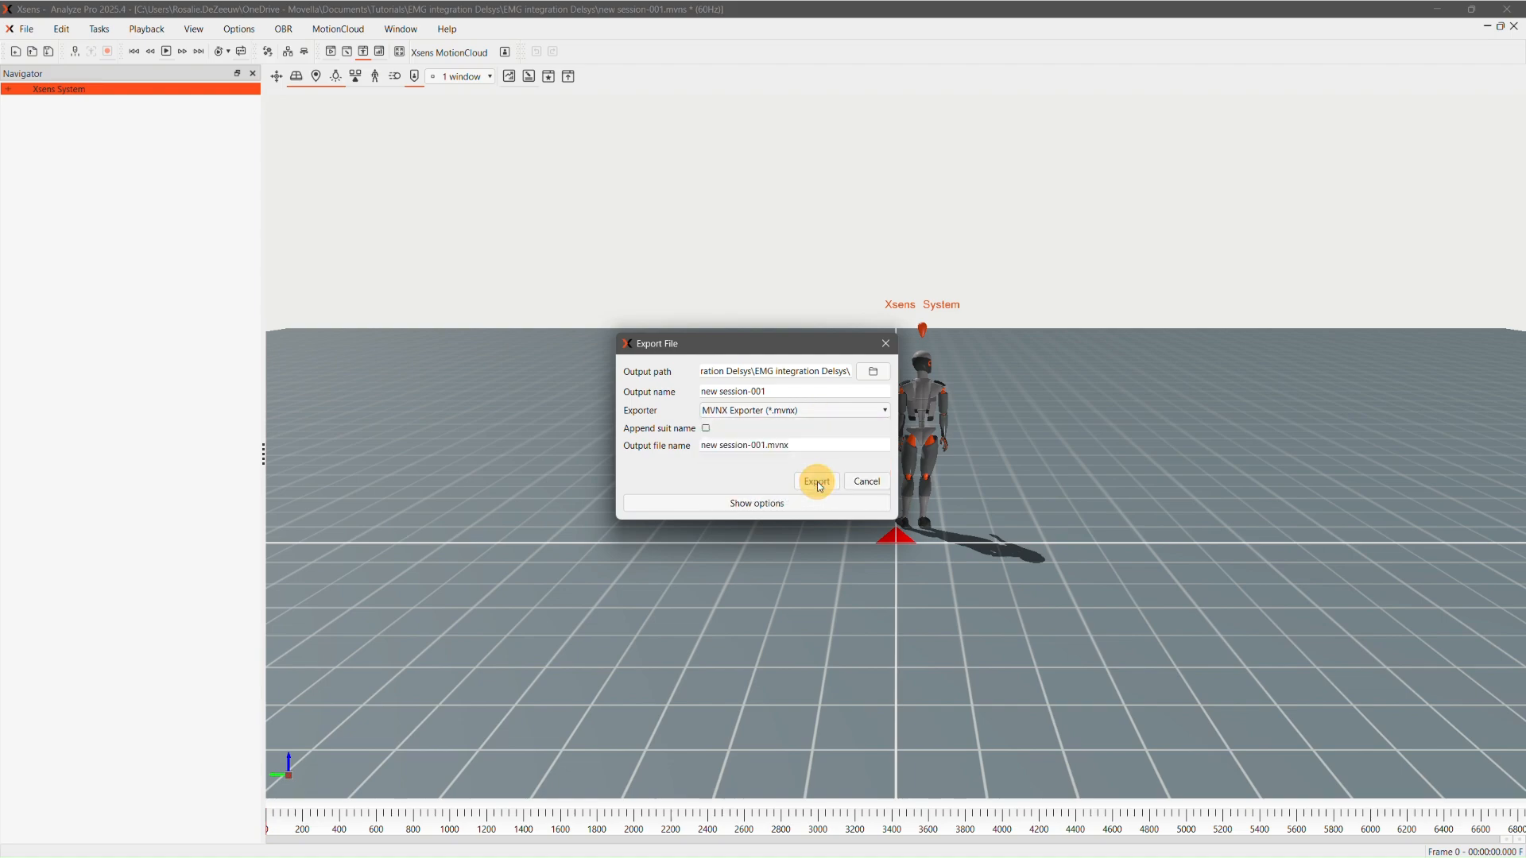
pyautogui.click(814, 504)
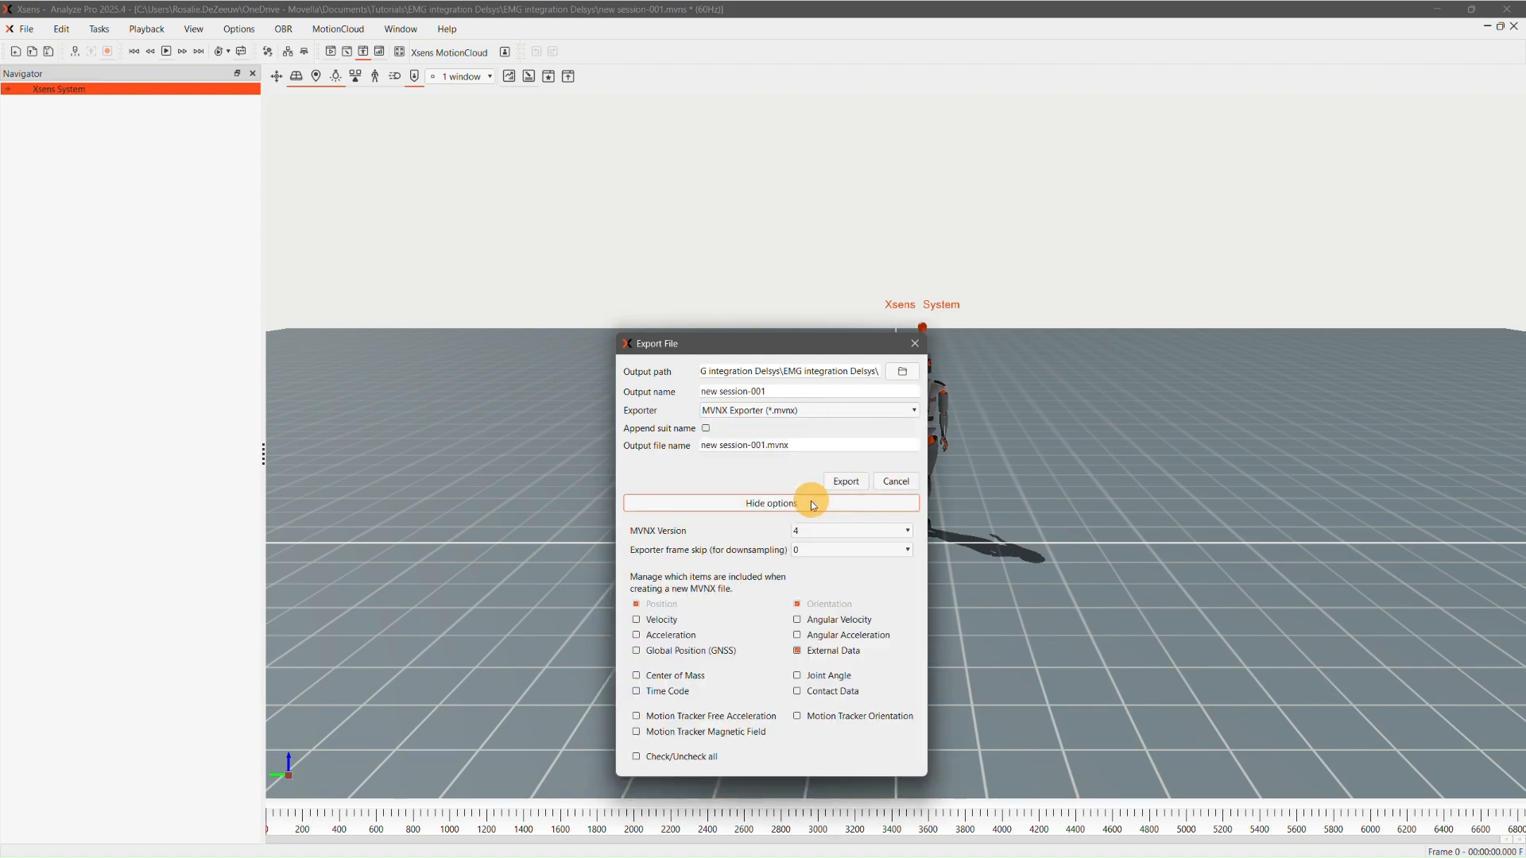
pyautogui.click(798, 651)
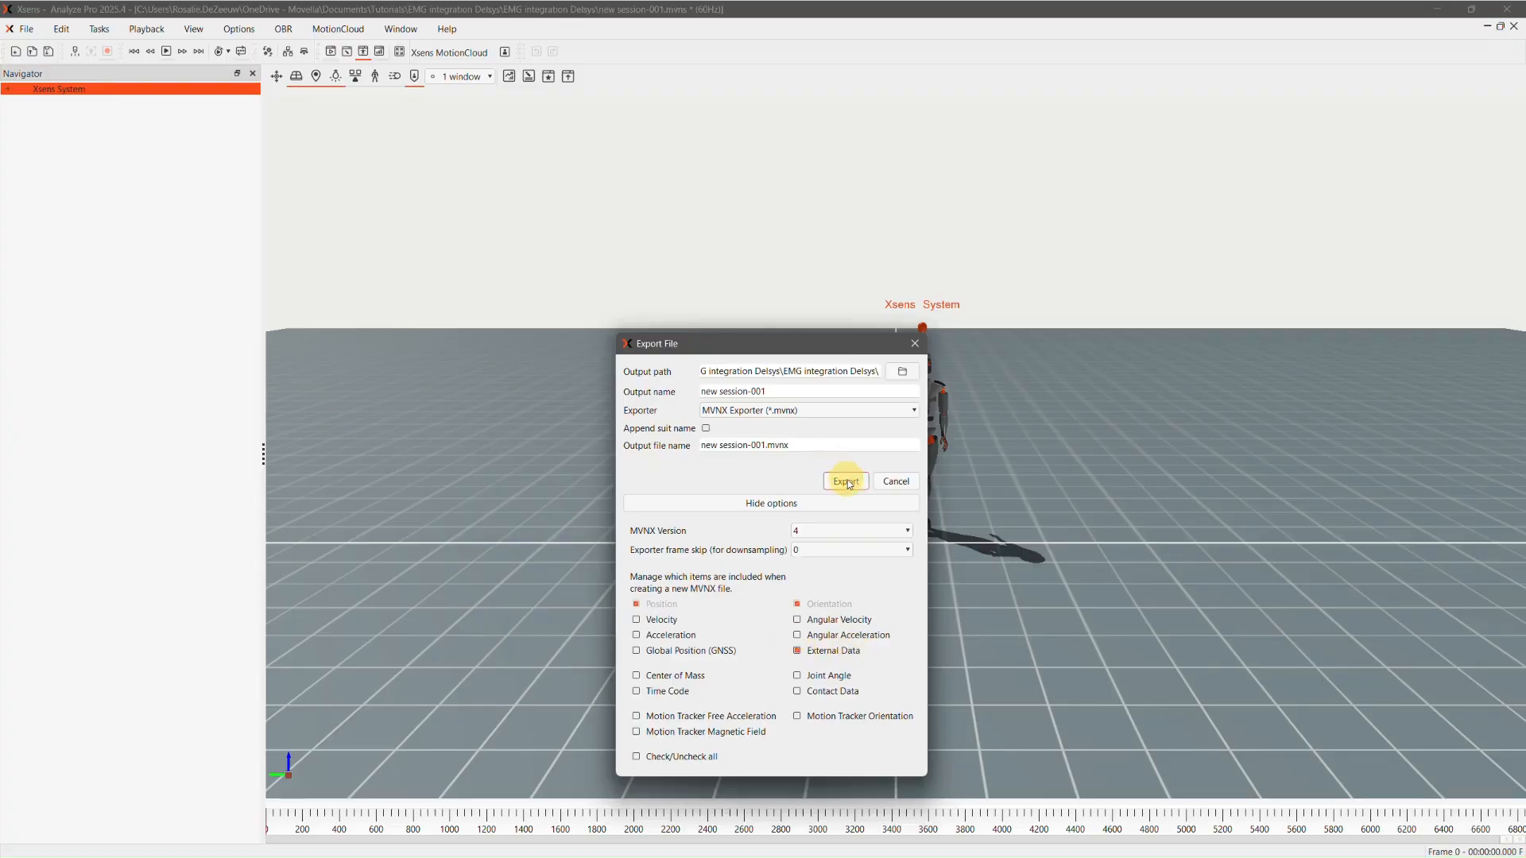
pyautogui.click(846, 481)
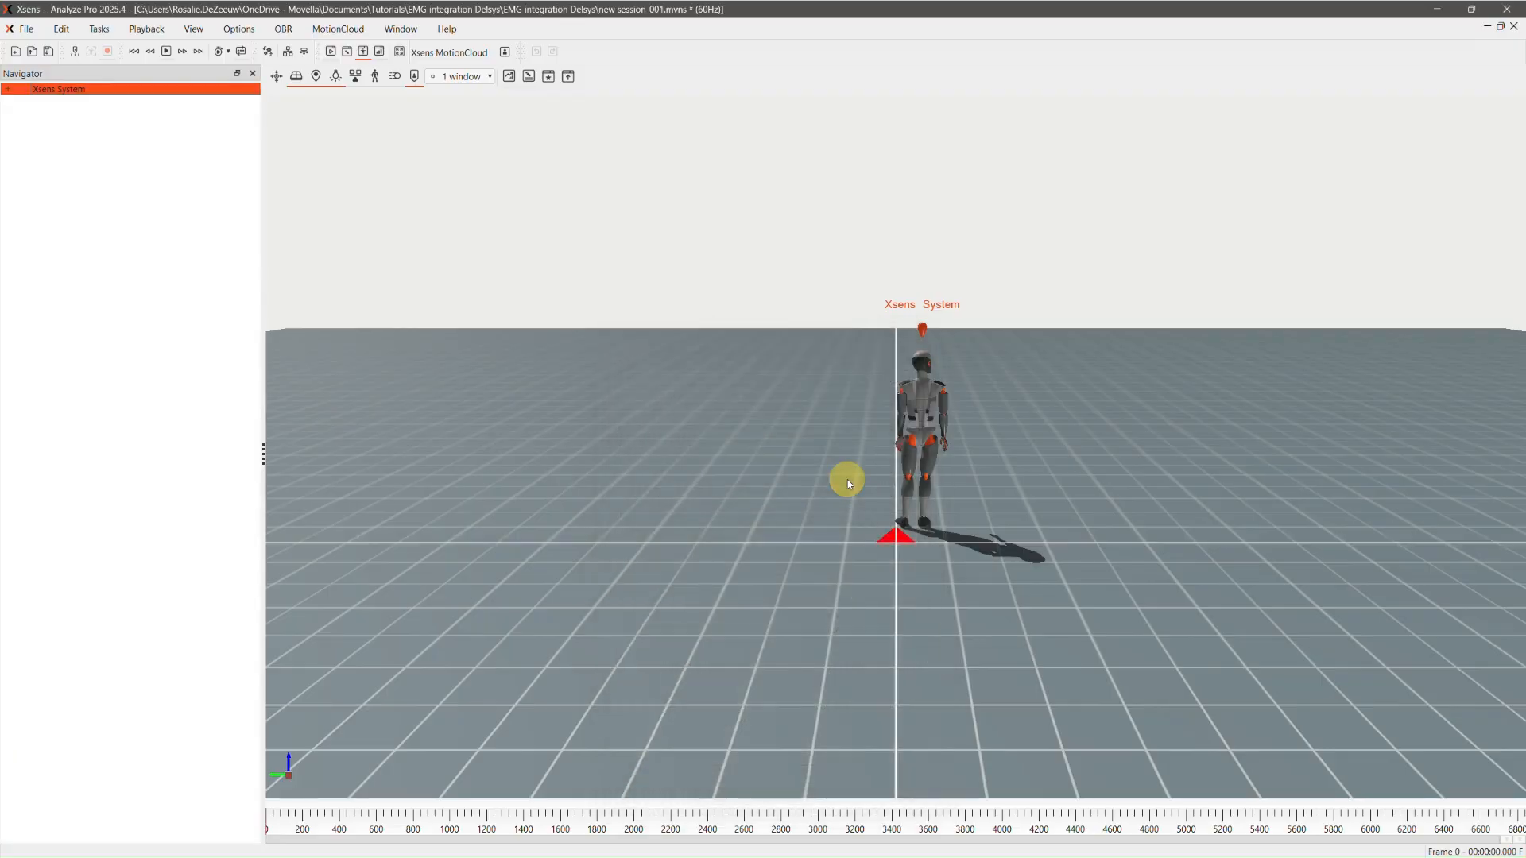